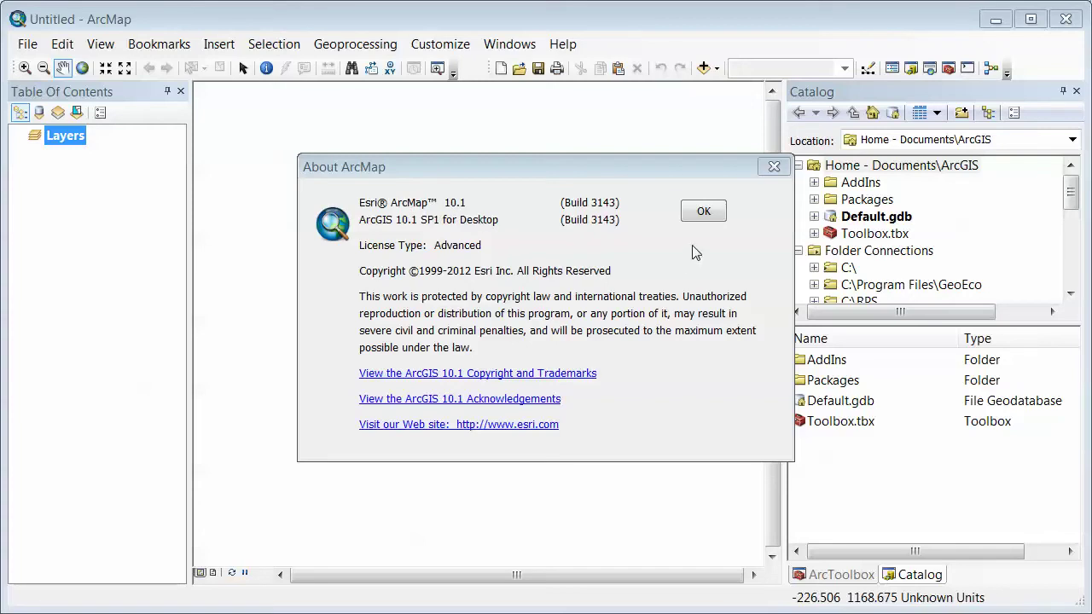
Close the About ArcMap dialog and switch to the browser with the dap2arc repository.
{"action": "left_click", "coordinate": [702, 212]}
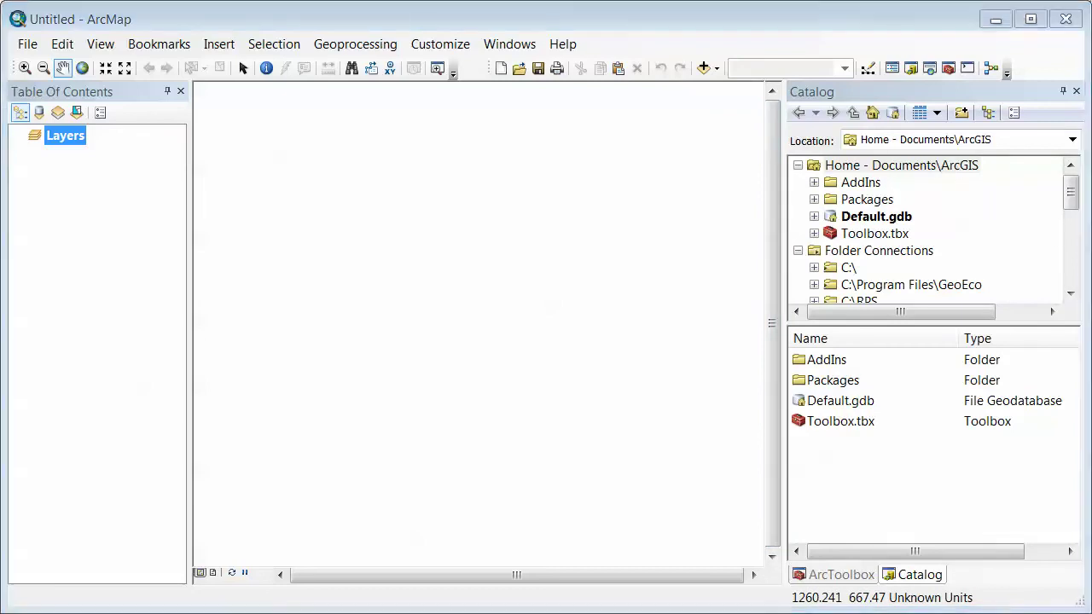
{"action": "key", "text": "alt+Tab"}
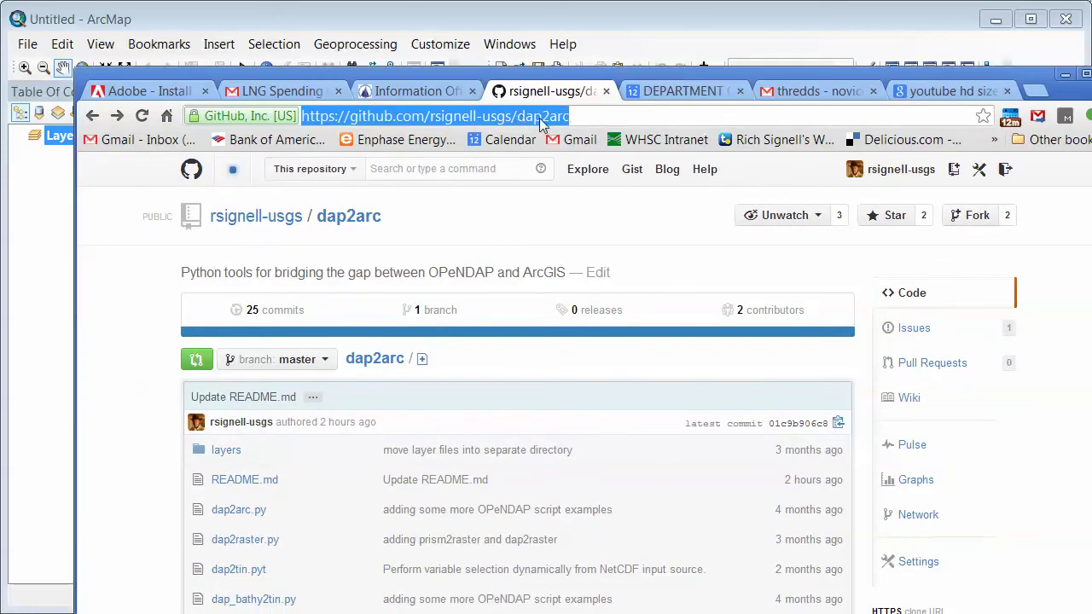
Search the web for dap2arc and open its GitHub repository result.
{"action": "left_click", "coordinate": [612, 120]}
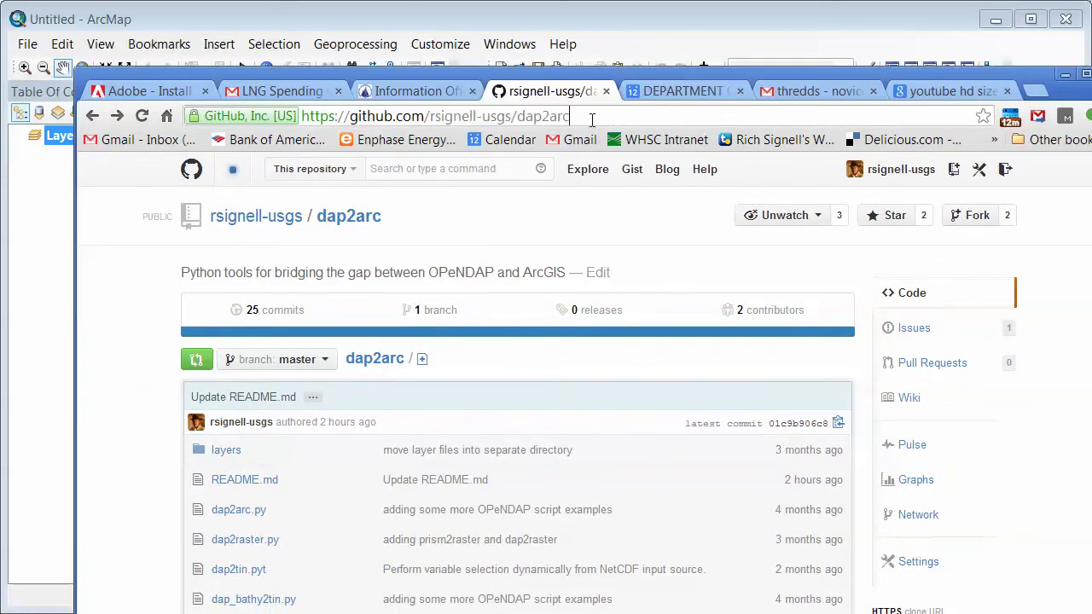
{"action": "left_click_drag", "start_coordinate": [591, 120], "coordinate": [305, 113]}
{"action": "key", "text": "BackSpace"}
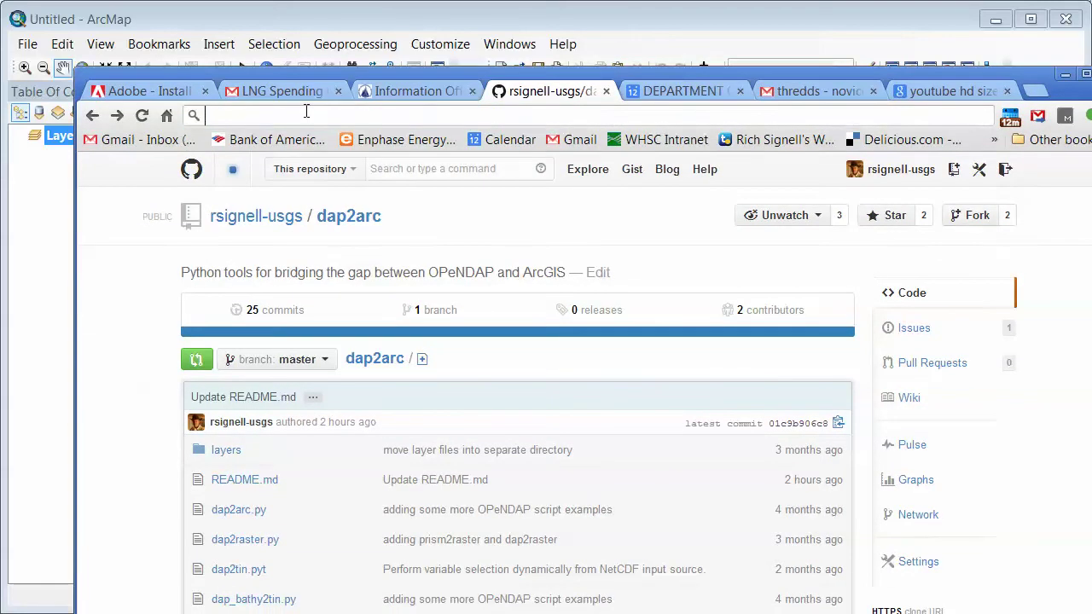
{"action": "type", "text": "dap2arc"}
{"action": "key", "text": "Return"}
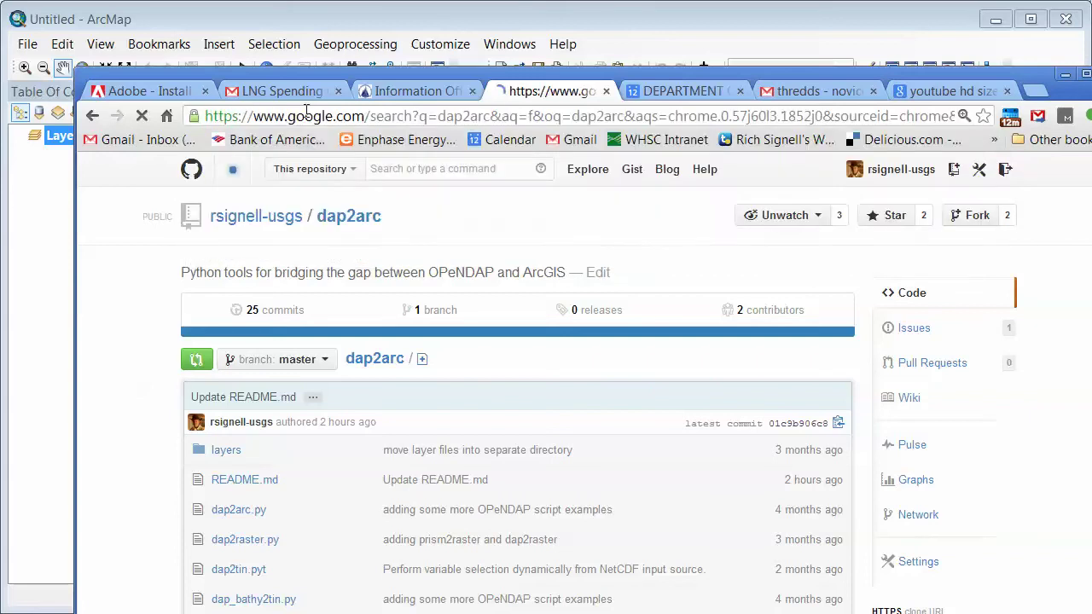
{"action": "left_click", "coordinate": [331, 367]}
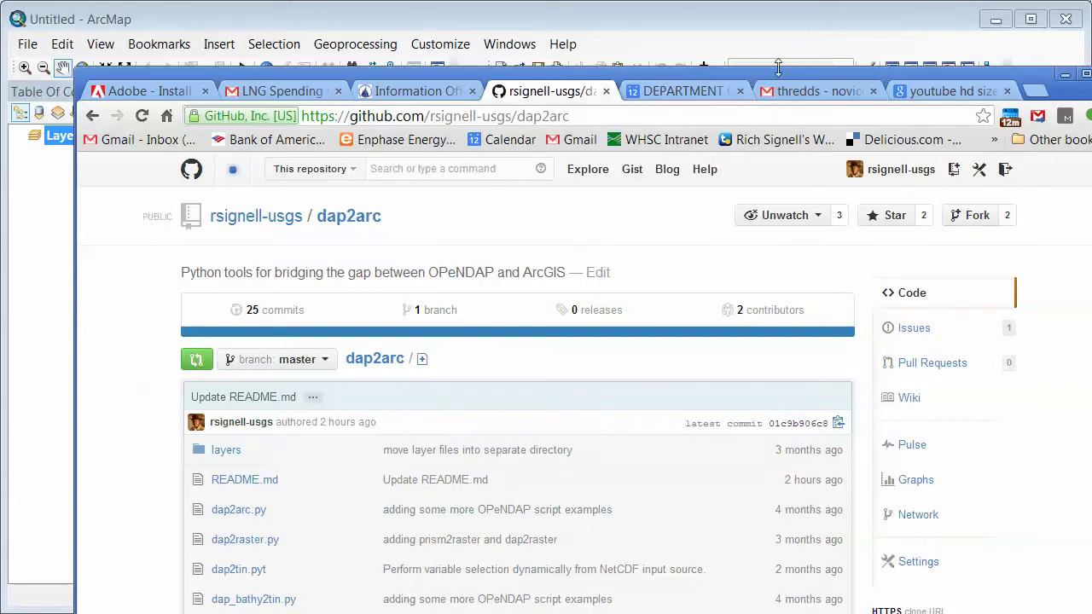
Move the browser aside, scroll through the repository's file list, then return to ArcMap.
{"action": "left_click_drag", "start_coordinate": [729, 81], "coordinate": [659, 51]}
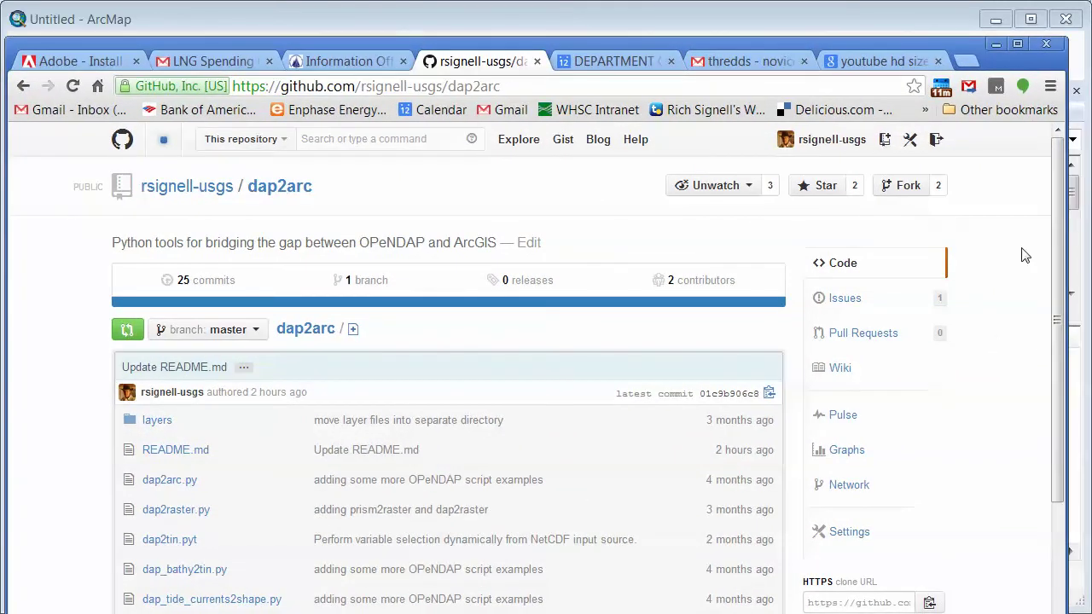
{"action": "scroll", "coordinate": [1065, 273], "scroll_direction": "down", "scroll_amount": 5}
{"action": "scroll", "coordinate": [1064, 273], "scroll_direction": "up", "scroll_amount": 4}
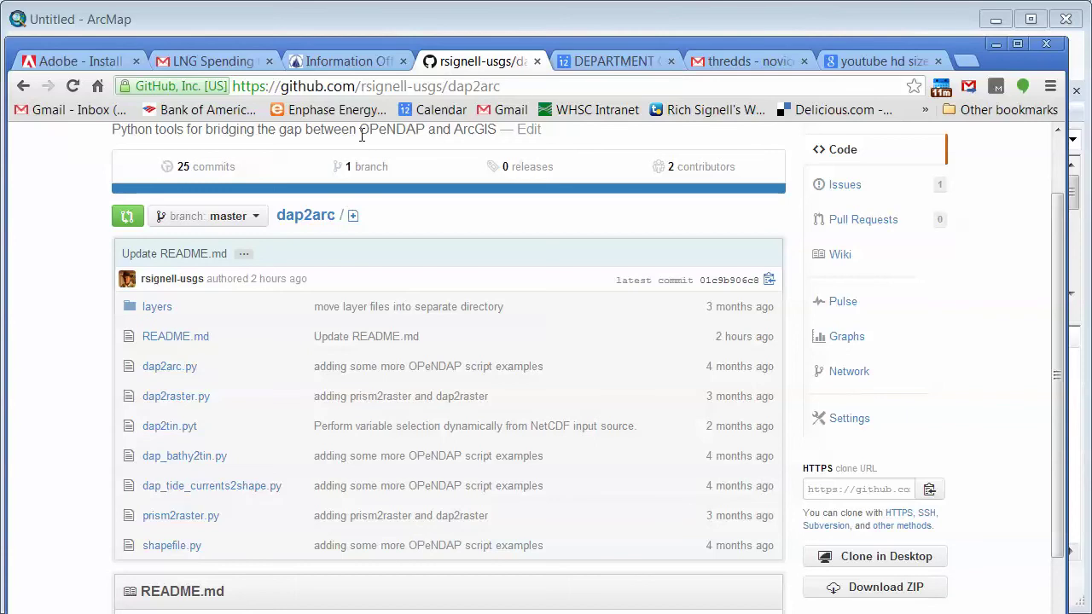
{"action": "left_click", "coordinate": [312, 27]}
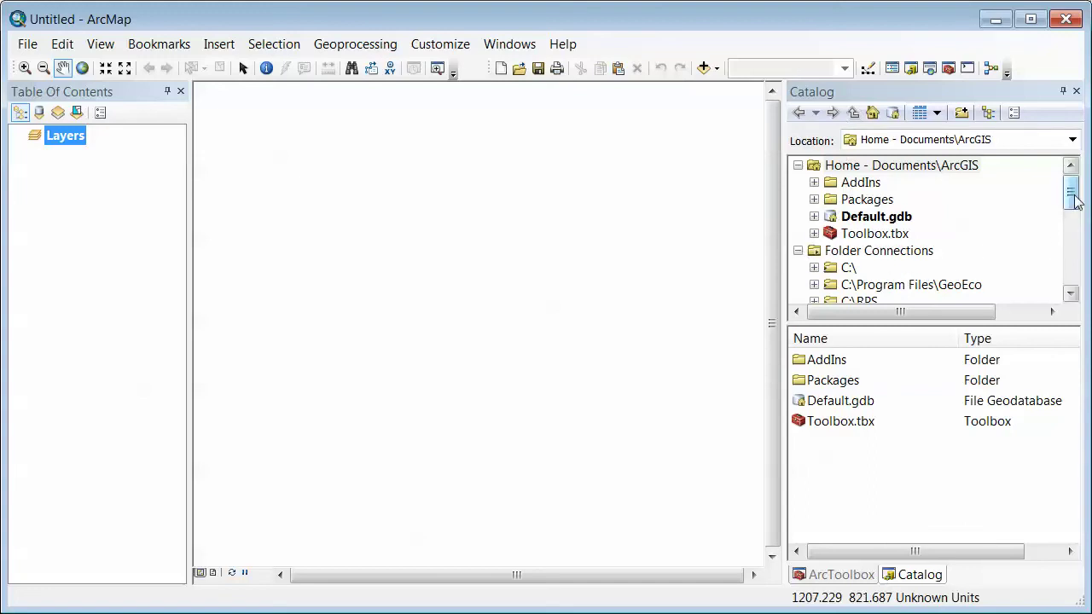
In Catalog, expand GitHub > dap2arc > dap2tin.pyt and open the Dap2tin tool.
{"action": "left_click_drag", "start_coordinate": [1073, 200], "coordinate": [1076, 236]}
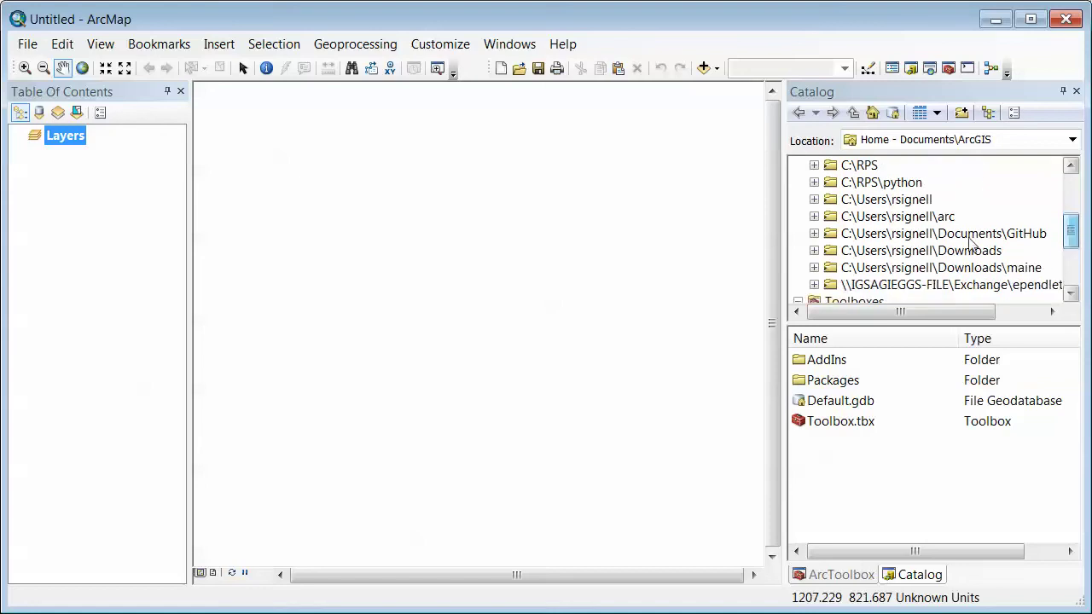
{"action": "left_click", "coordinate": [813, 233]}
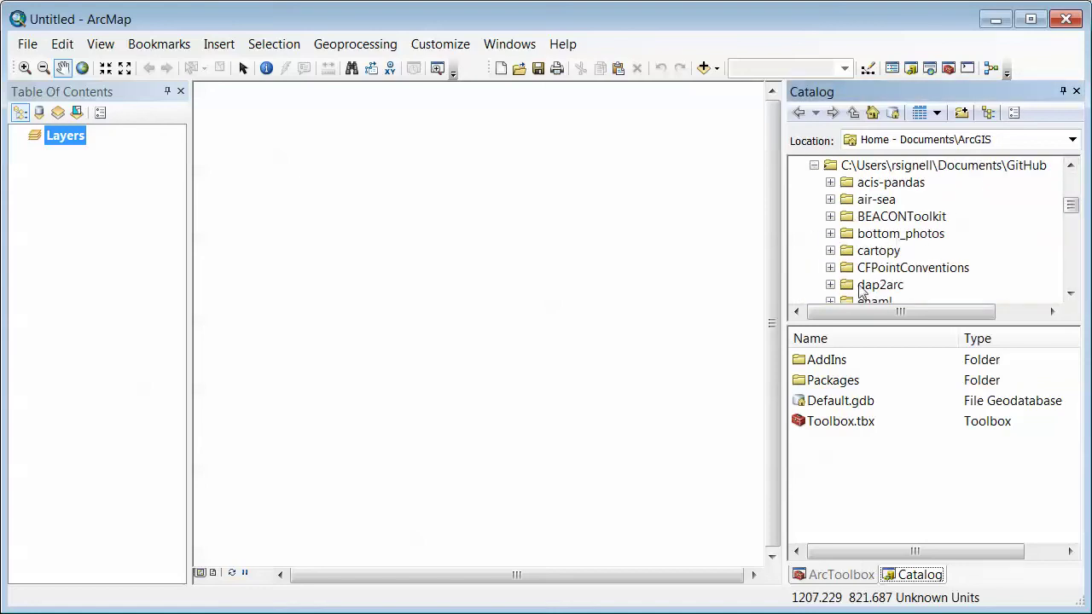
{"action": "left_click", "coordinate": [830, 285]}
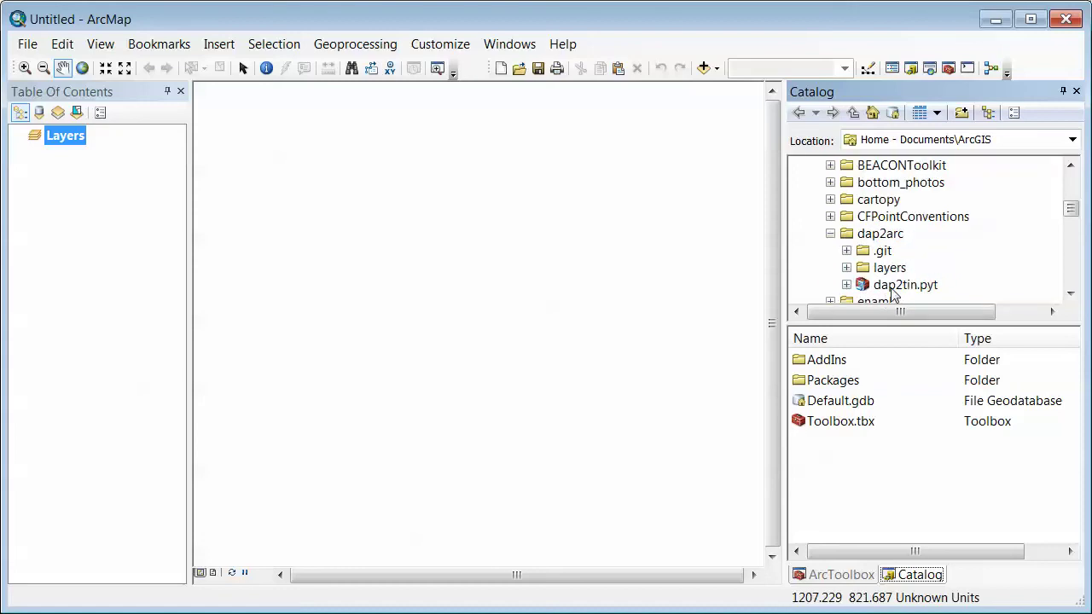
{"action": "left_click", "coordinate": [847, 286]}
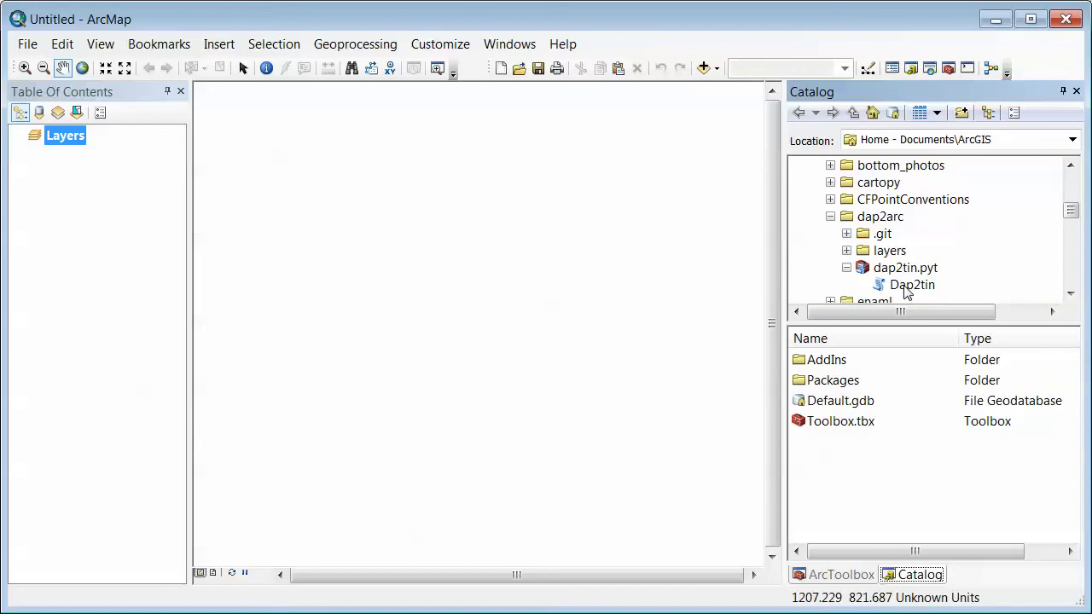
{"action": "double_click", "coordinate": [907, 291]}
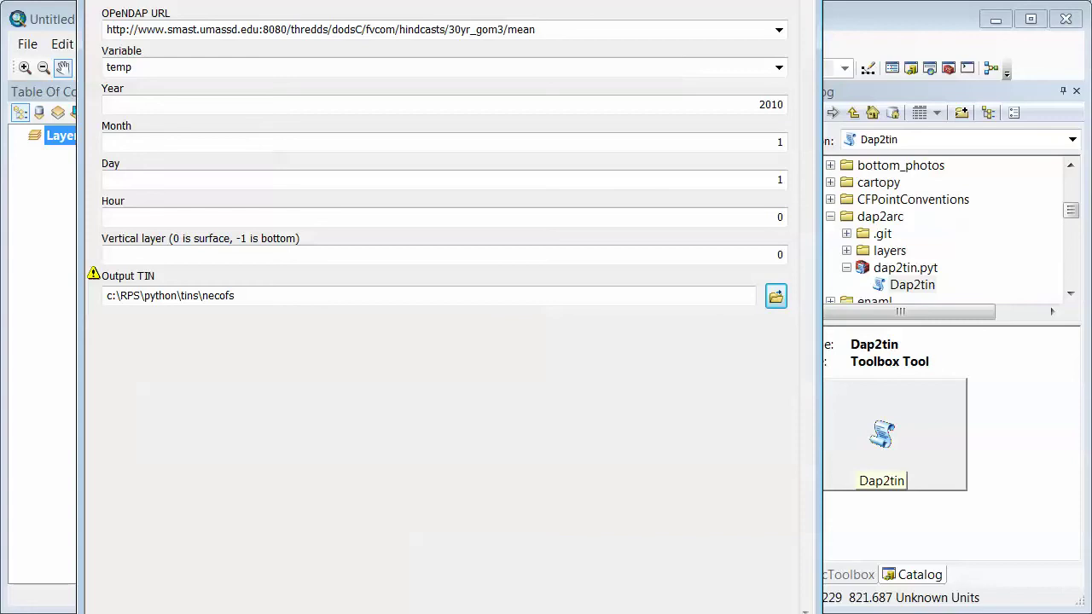
Leave the Dap2tin defaults (temp, 2010-1-1, necofs) showing and switch back to the browser.
{"action": "key", "text": "alt+Tab"}
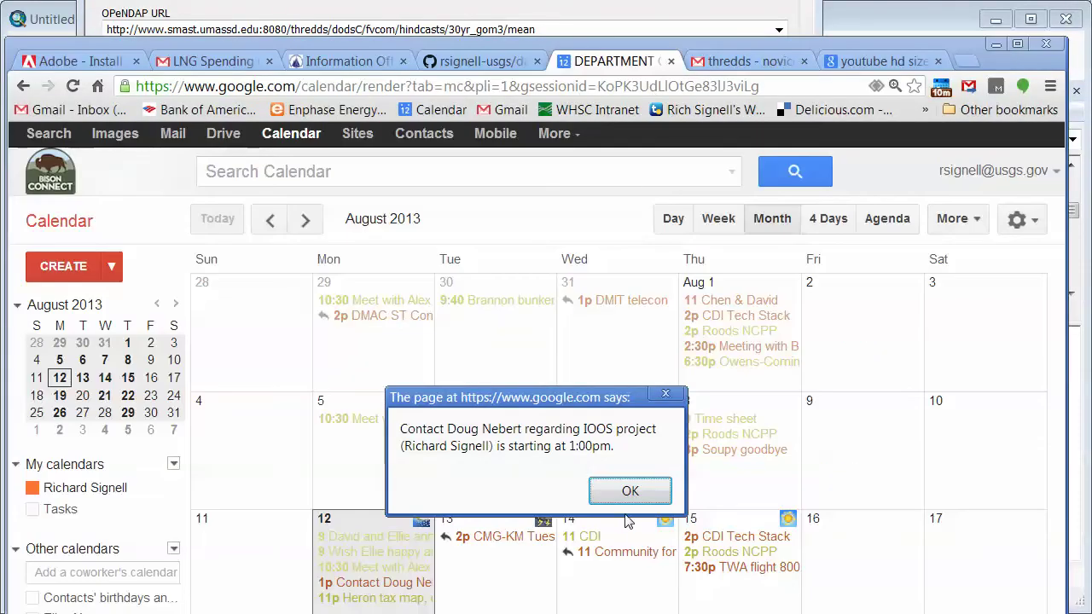
Dismiss the calendar alert, search for 'smast thredds', and open the SMAST THREDDS catalog.
{"action": "left_click", "coordinate": [629, 490]}
{"action": "left_click", "coordinate": [448, 88]}
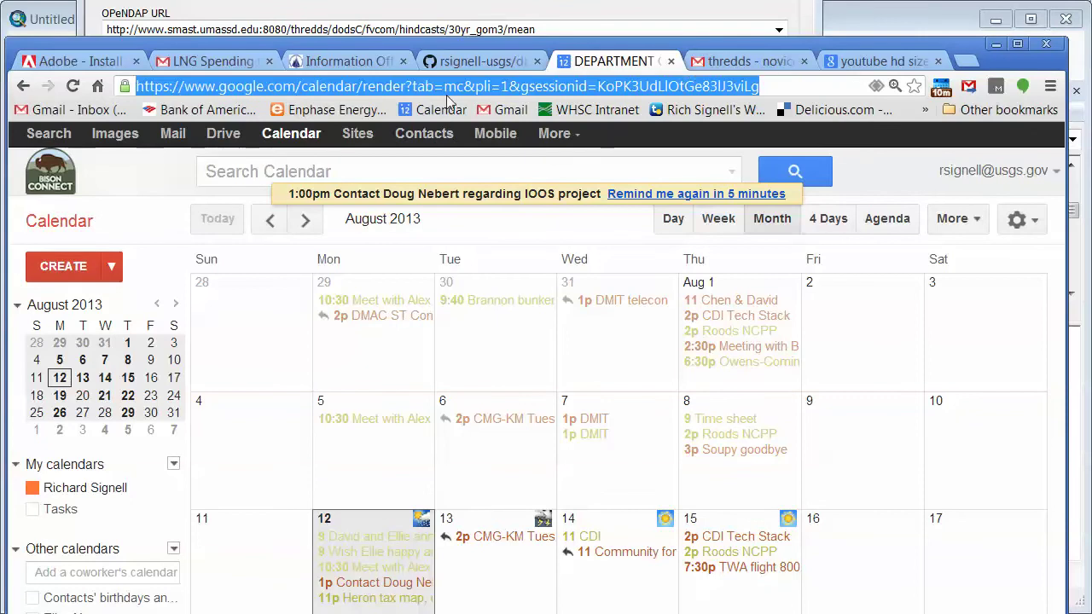
{"action": "type", "text": "smast"}
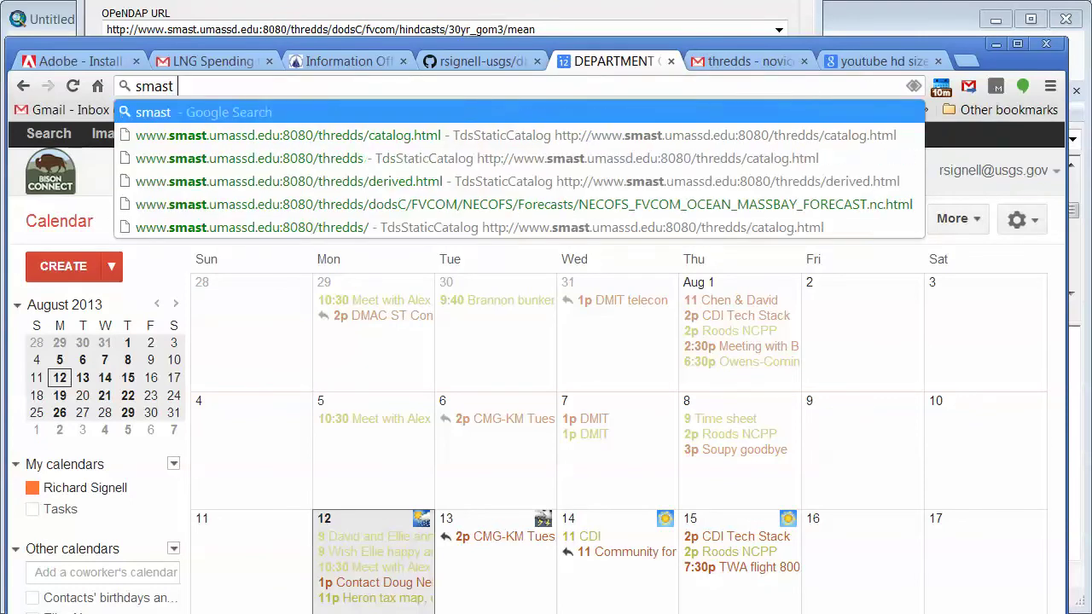
{"action": "key", "text": "BackSpace"}
{"action": "type", "text": "s"}
{"action": "key", "text": "BackSpace"}
{"action": "type", "text": "thre"}
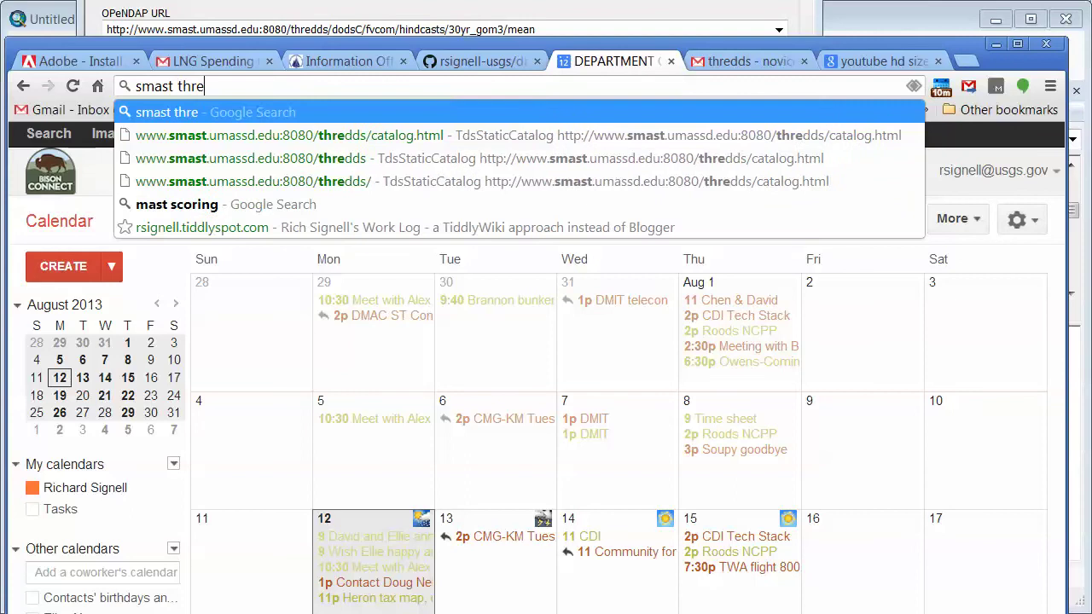
{"action": "type", "text": "dds"}
{"action": "key", "text": "Return"}
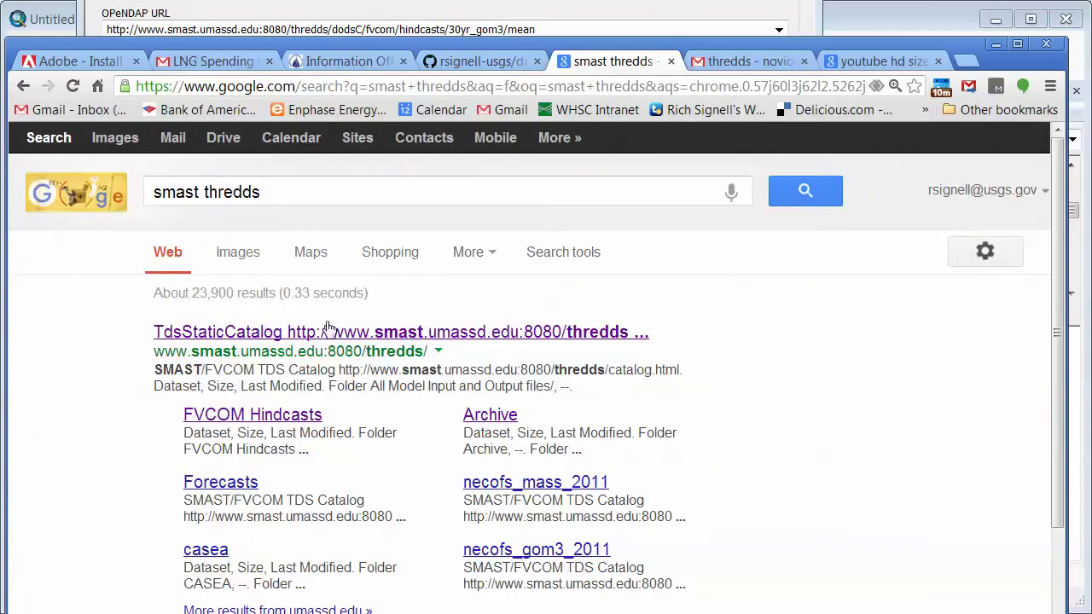
{"action": "left_click", "coordinate": [249, 338]}
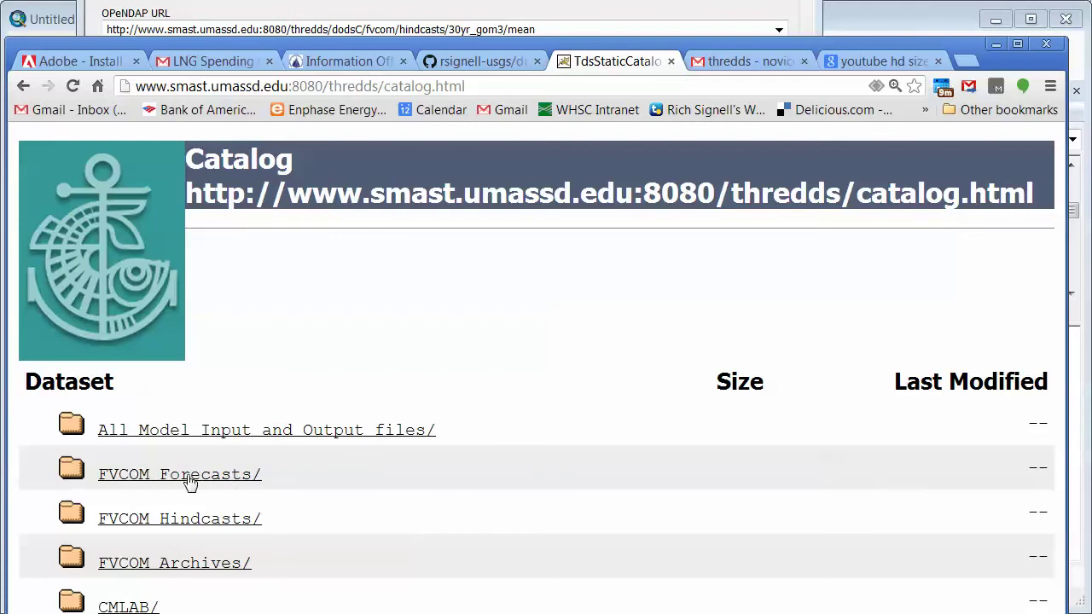
Go through FVCOM Hindcasts > Hourly values to the dataset's OPENDAP access form.
{"action": "left_click", "coordinate": [186, 519]}
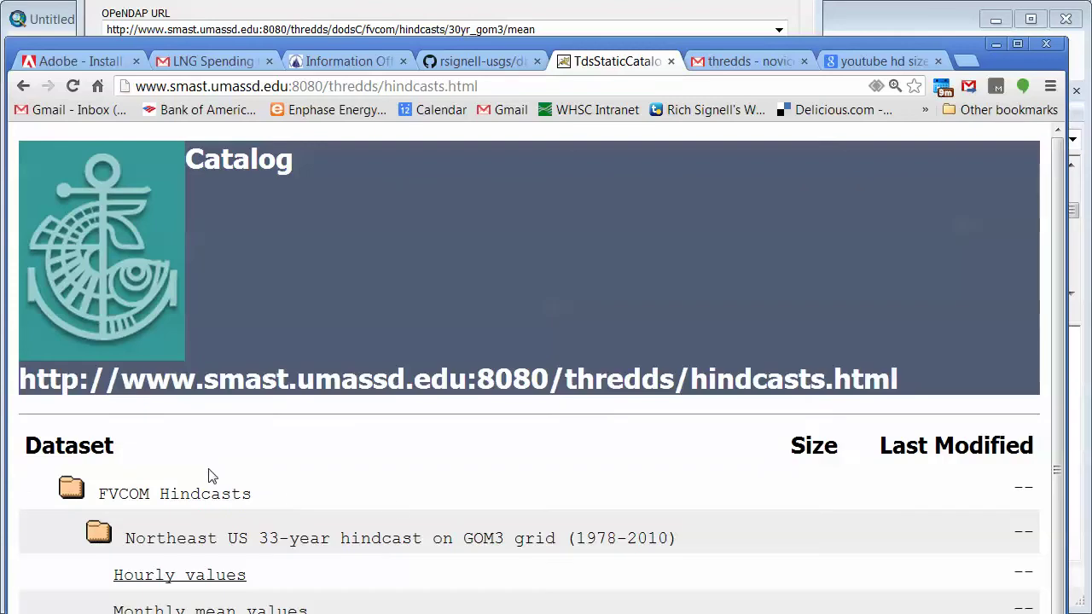
{"action": "scroll", "coordinate": [213, 487], "scroll_direction": "down", "scroll_amount": 1}
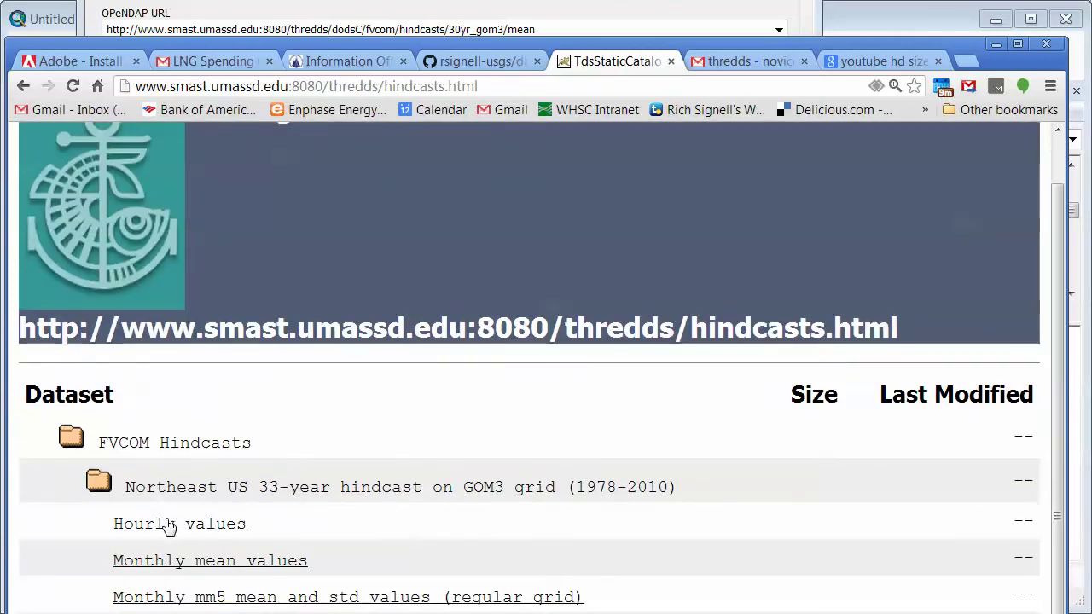
{"action": "left_click", "coordinate": [220, 529]}
{"action": "scroll", "coordinate": [396, 458], "scroll_direction": "down", "scroll_amount": 3}
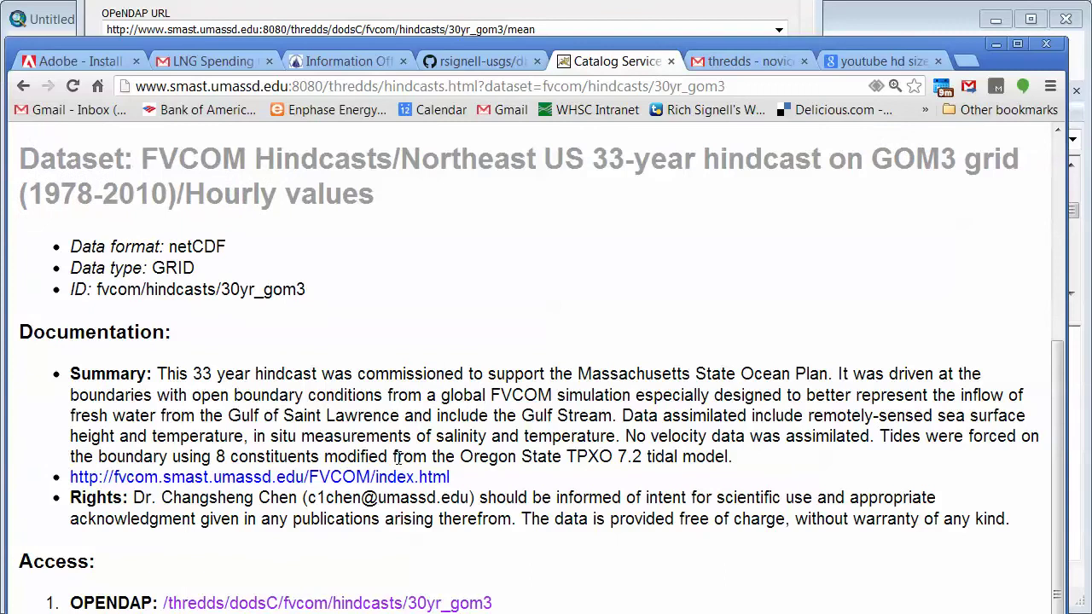
{"action": "left_click", "coordinate": [245, 605]}
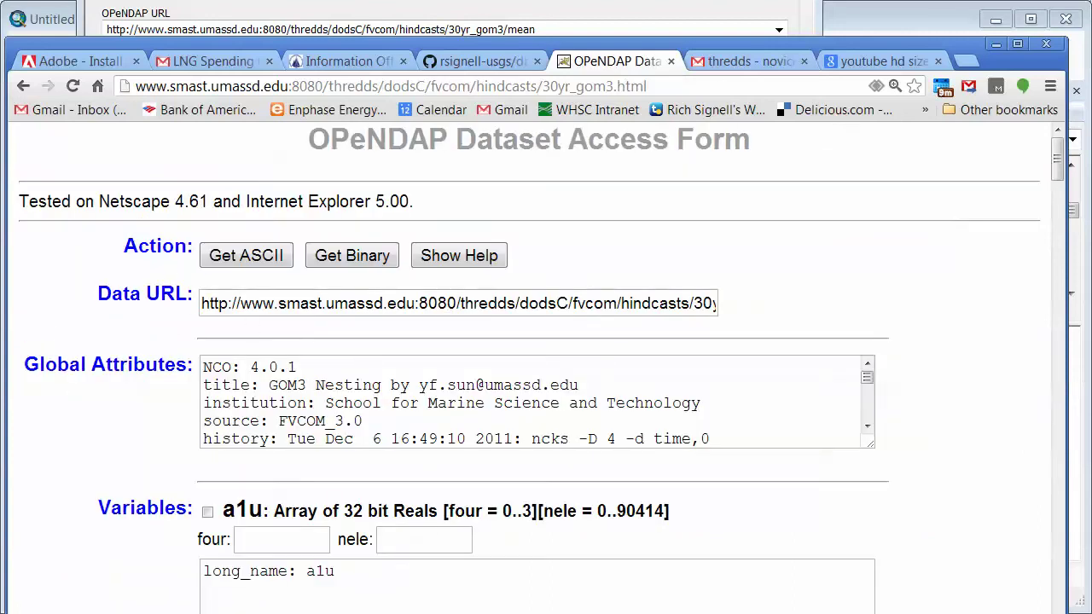
Scroll the OPeNDAP form to salinity and highlight its time index range.
{"action": "left_click_drag", "start_coordinate": [1058, 167], "coordinate": [1071, 252]}
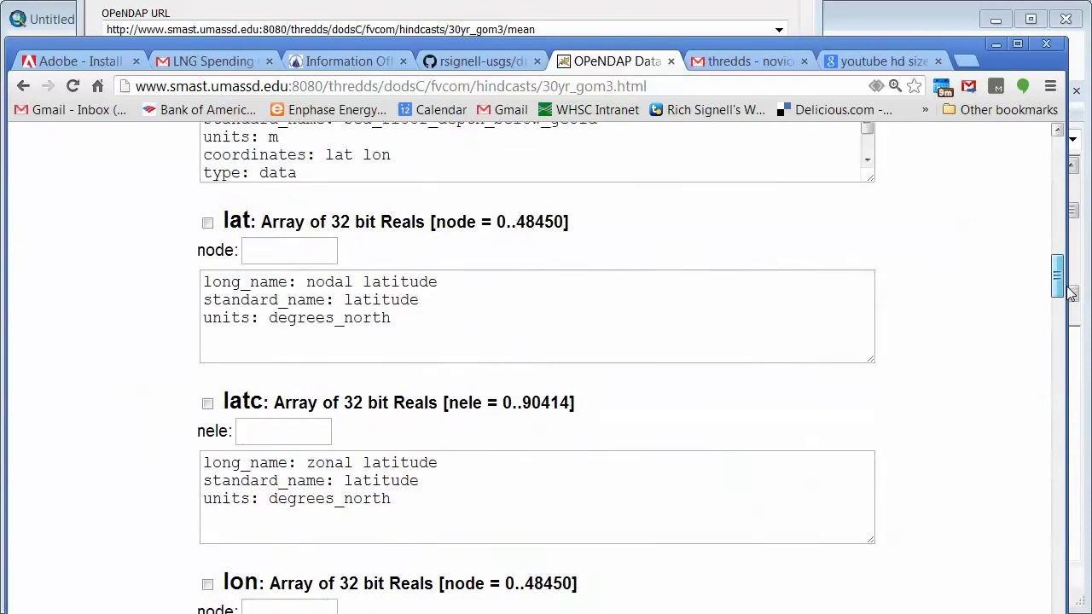
{"action": "left_click_drag", "start_coordinate": [1071, 293], "coordinate": [942, 565]}
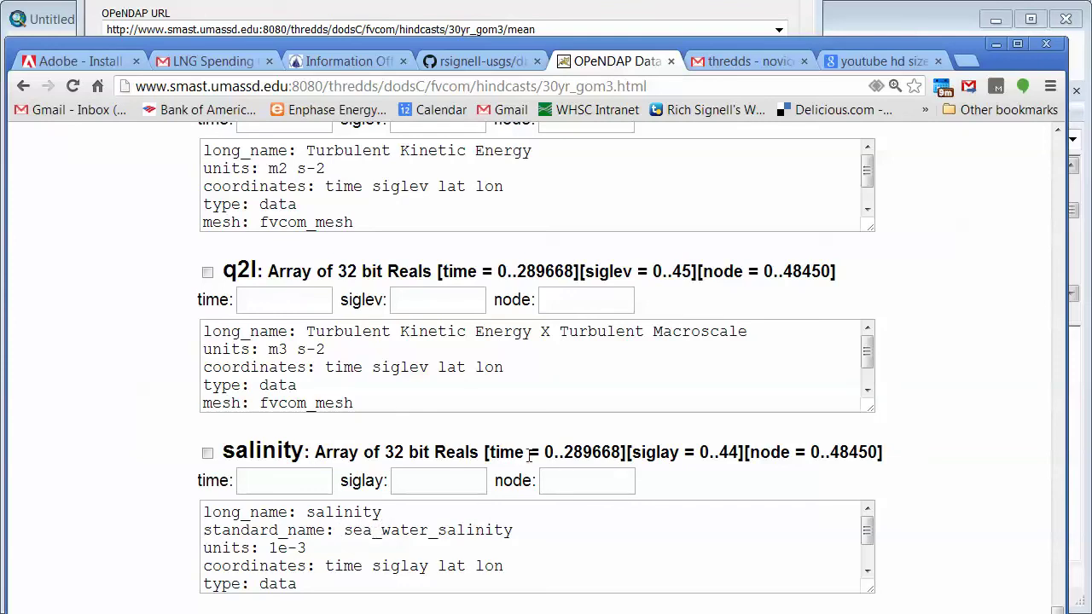
{"action": "left_click_drag", "start_coordinate": [543, 452], "coordinate": [636, 458]}
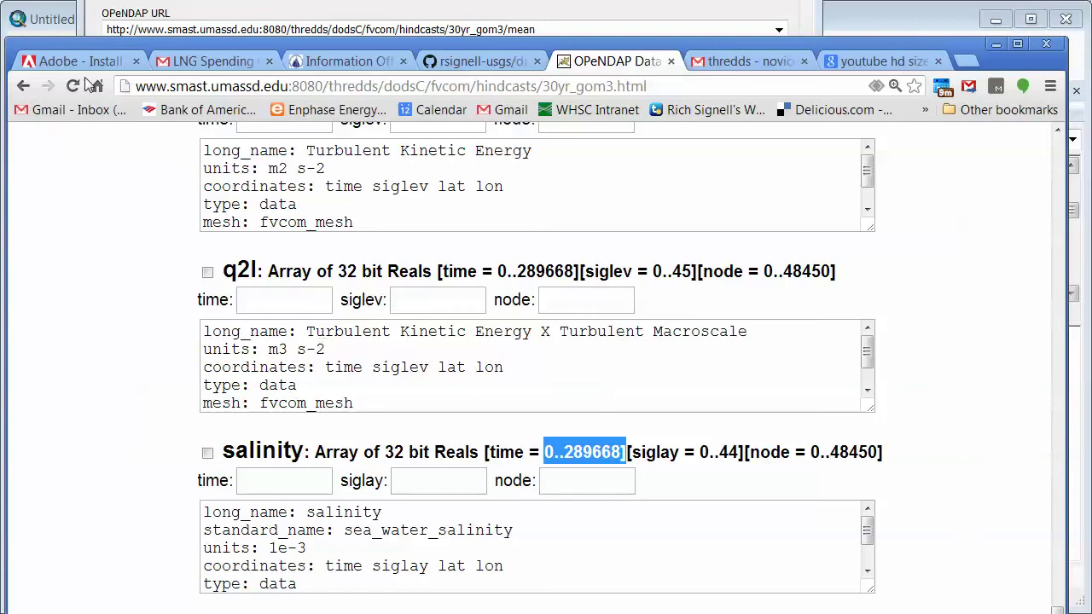
Reopen the OPeNDAP form, select the full Data URL, and return to the Dap2tin dialog.
{"action": "left_click", "coordinate": [23, 83]}
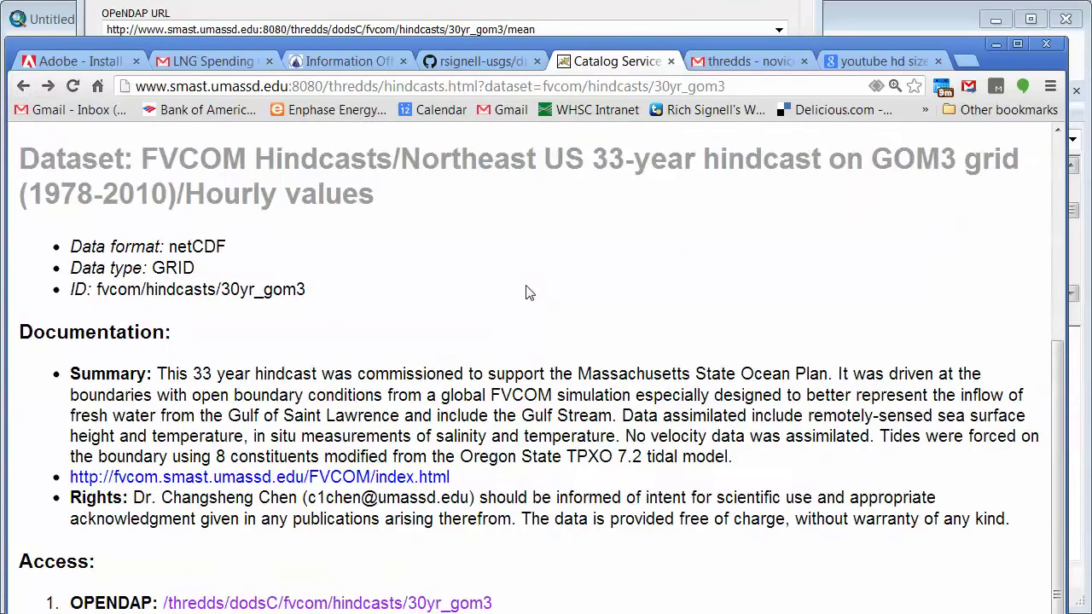
{"action": "left_click", "coordinate": [329, 603]}
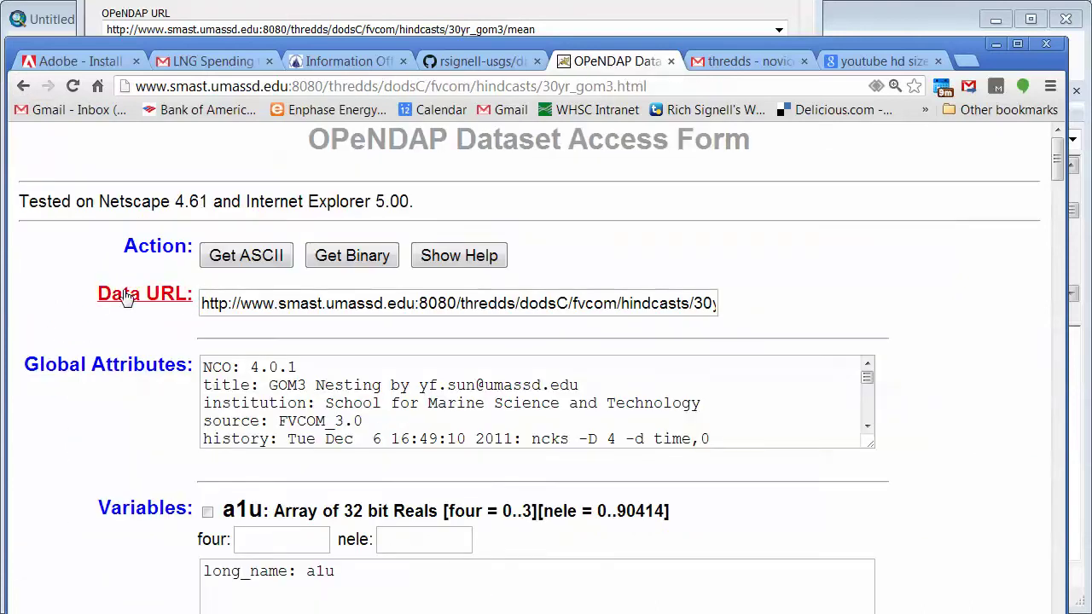
{"action": "left_click", "coordinate": [241, 305]}
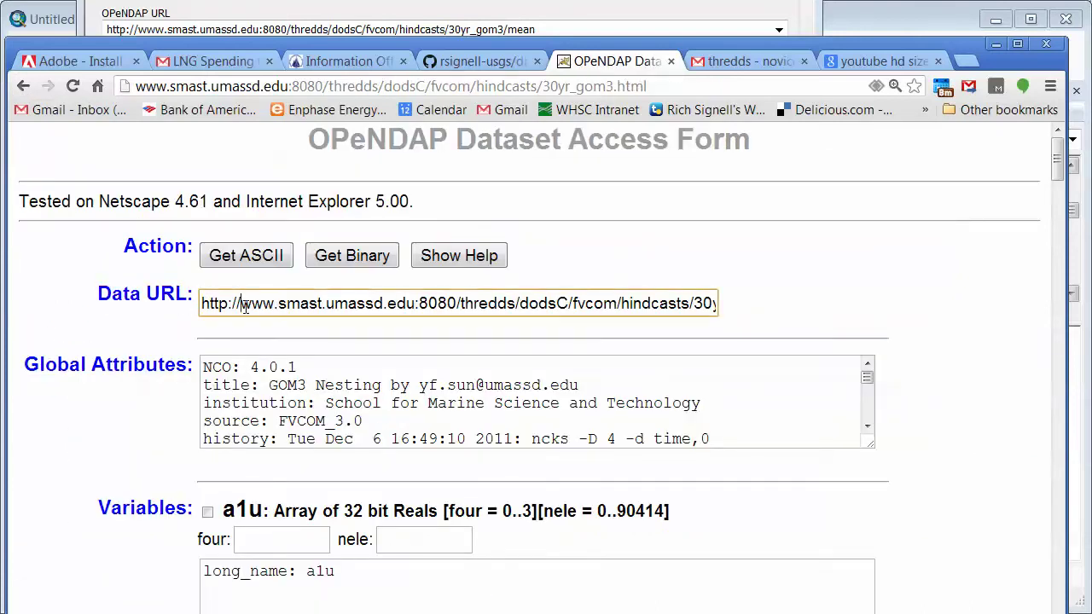
{"action": "triple_click", "coordinate": [244, 307]}
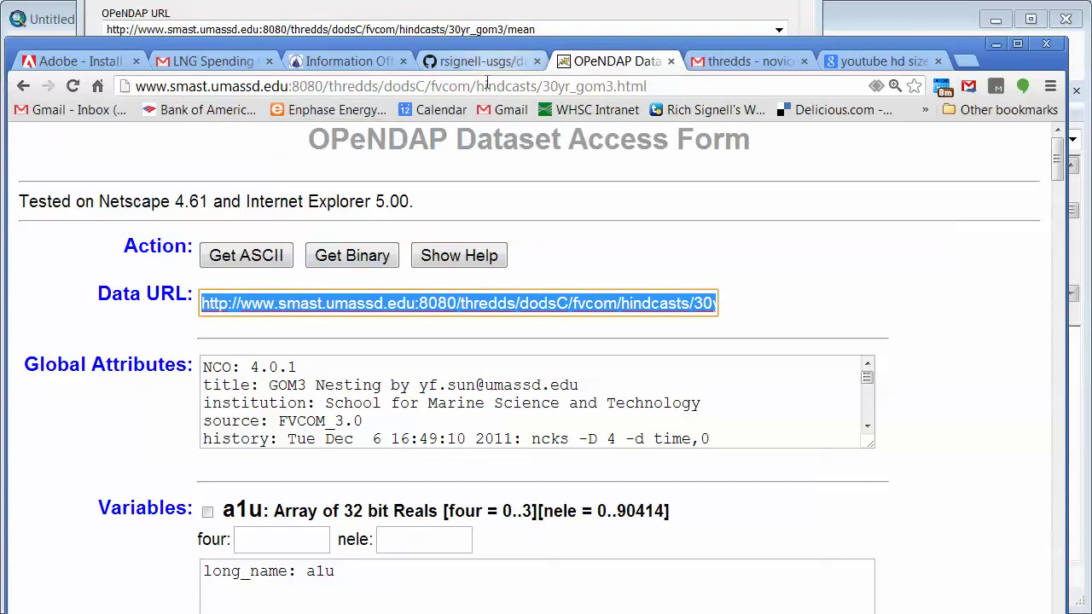
{"action": "left_click", "coordinate": [337, 15]}
Replace the OPeNDAP URL with the copied 30yr_gom3 hourly data URL.
{"action": "left_click", "coordinate": [565, 30]}
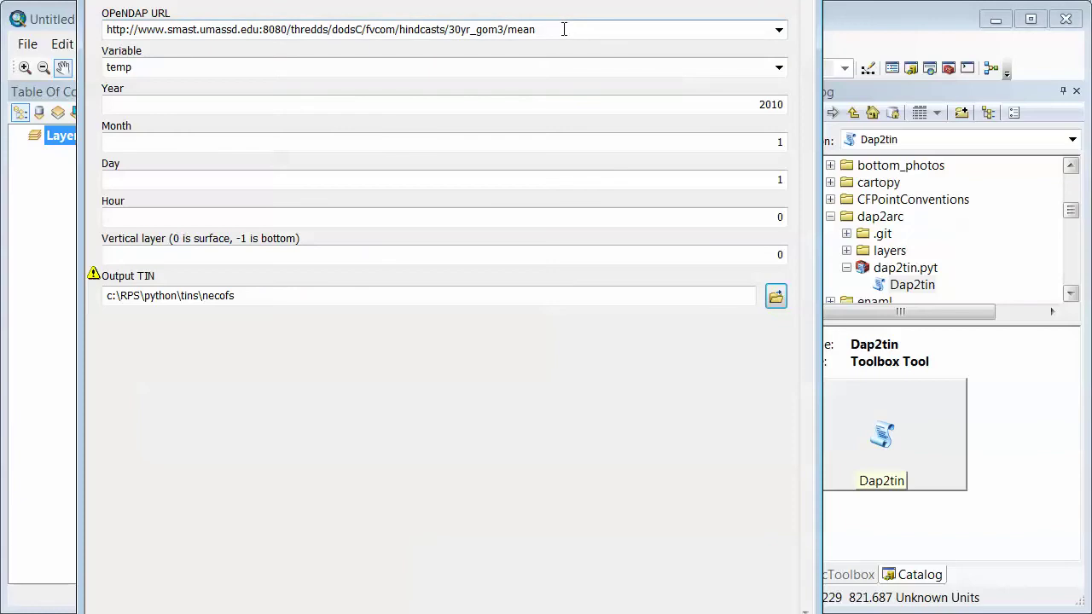
{"action": "left_click_drag", "start_coordinate": [565, 30], "coordinate": [102, 28]}
{"action": "key", "text": "ctrl+v"}
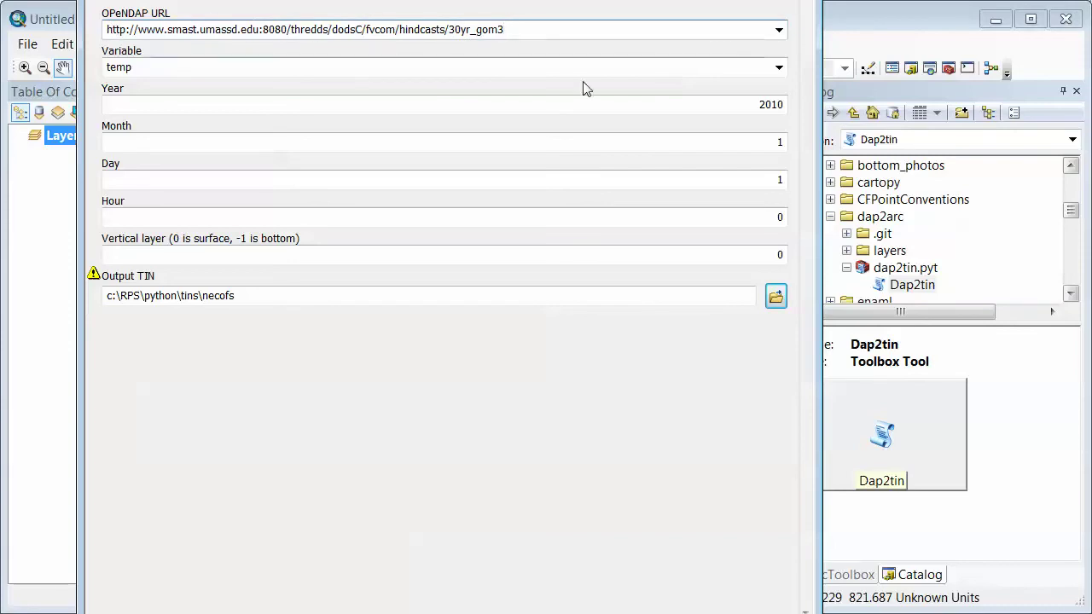
Choose salinity as the variable, set vertical layer -1, and run, raising ERROR 000800.
{"action": "left_click", "coordinate": [775, 68]}
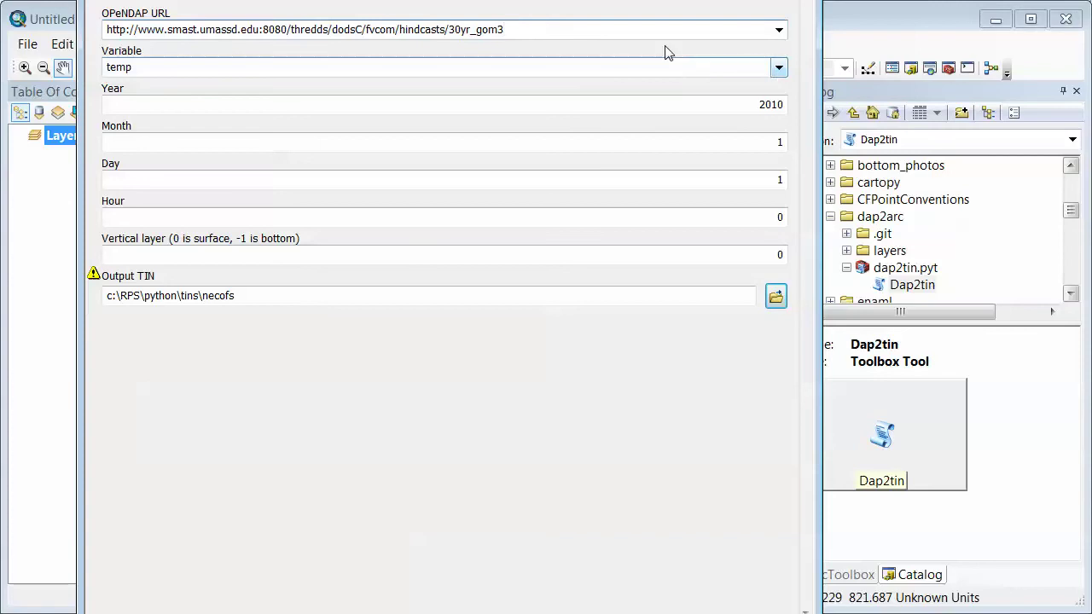
{"action": "left_click", "coordinate": [778, 68]}
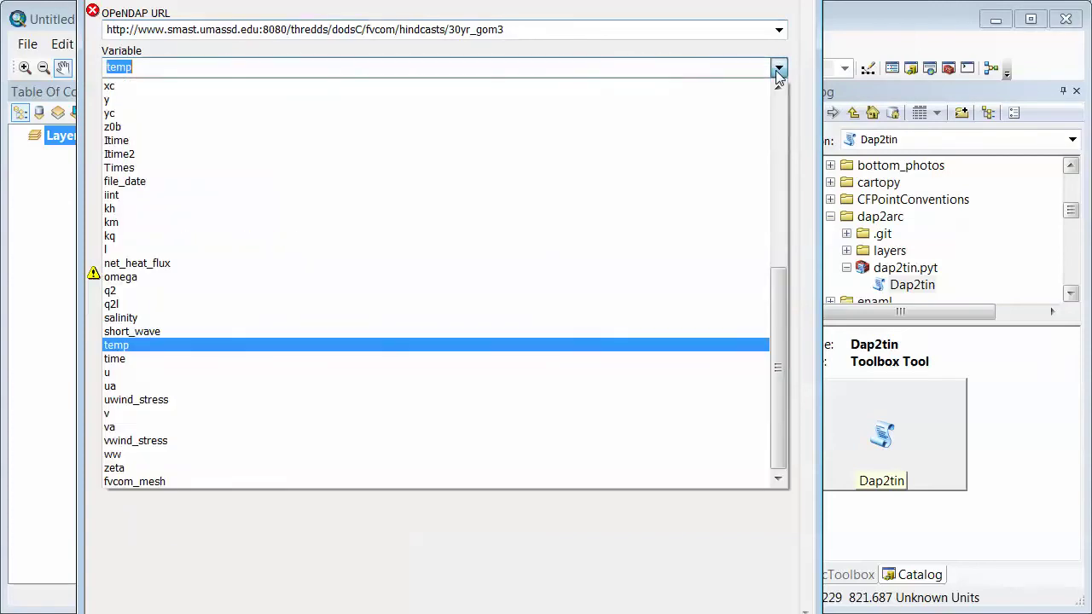
{"action": "left_click", "coordinate": [120, 318]}
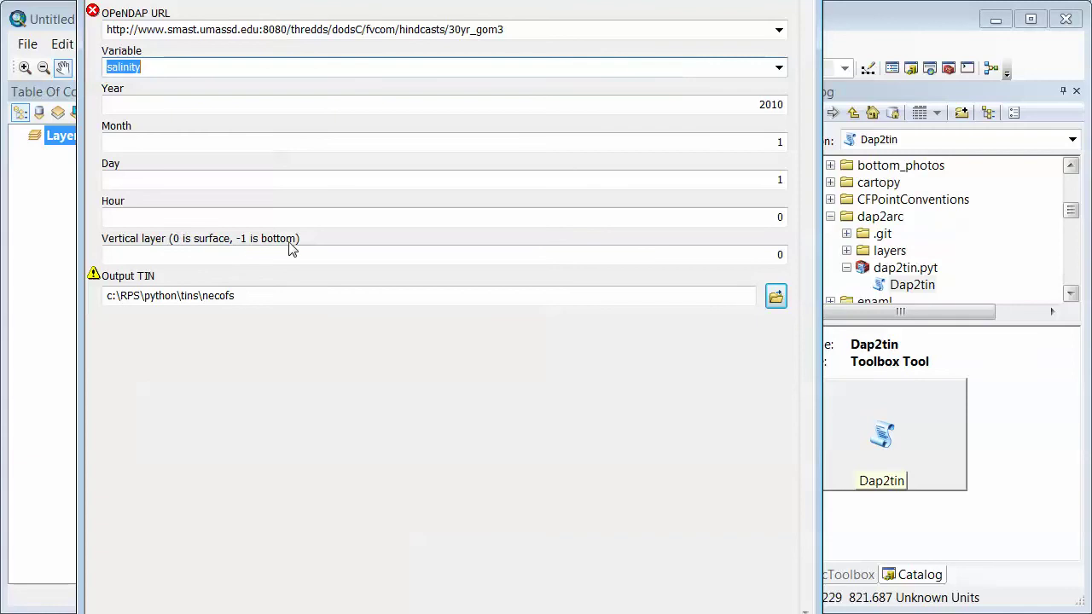
{"action": "double_click", "coordinate": [779, 255]}
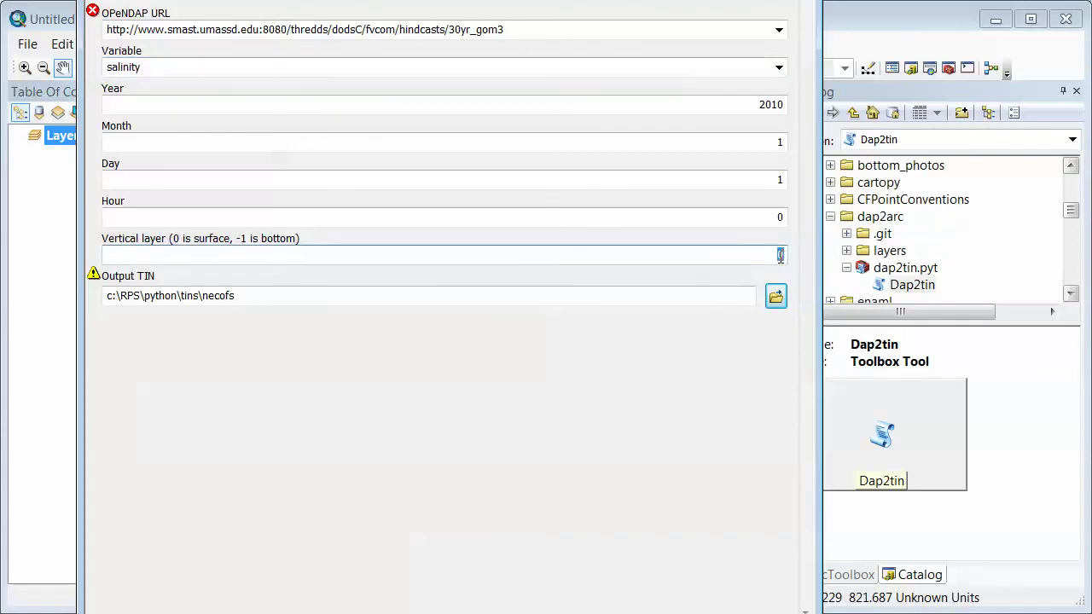
{"action": "double_click", "coordinate": [219, 295]}
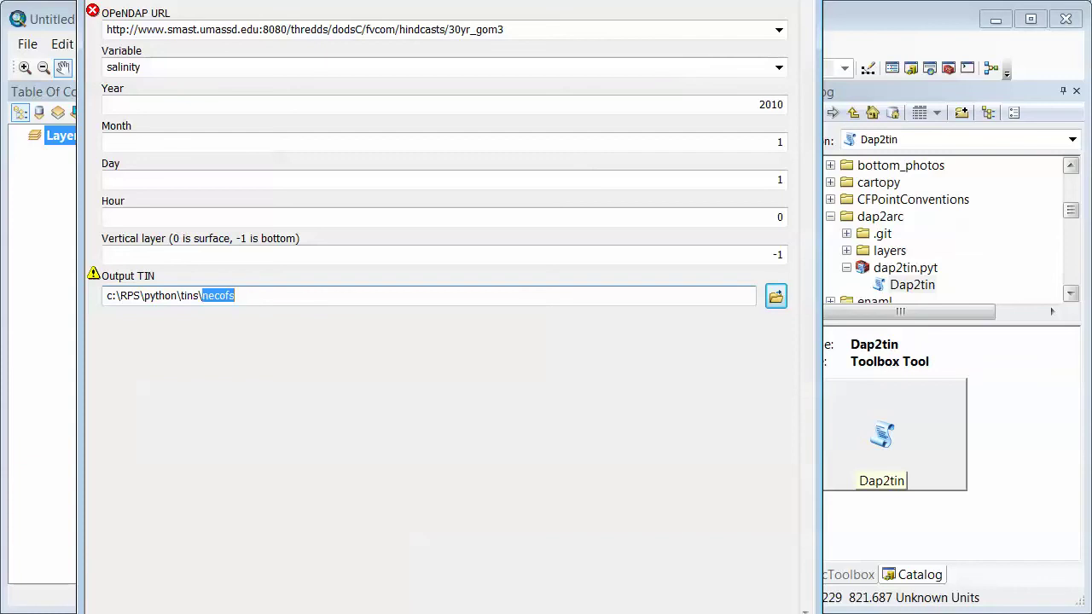
{"action": "key", "text": "Return"}
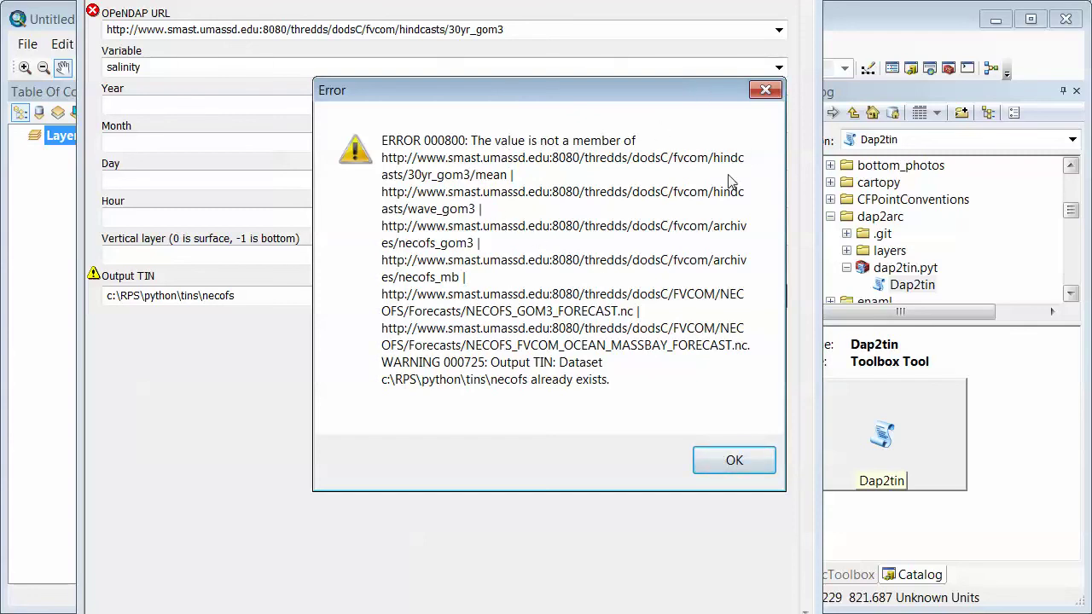
Dismiss the error, pick the 30yr_gom3/mean URL, and rerun Dap2tin to create the necofs TIN.
{"action": "left_click", "coordinate": [733, 459]}
{"action": "left_click", "coordinate": [779, 30]}
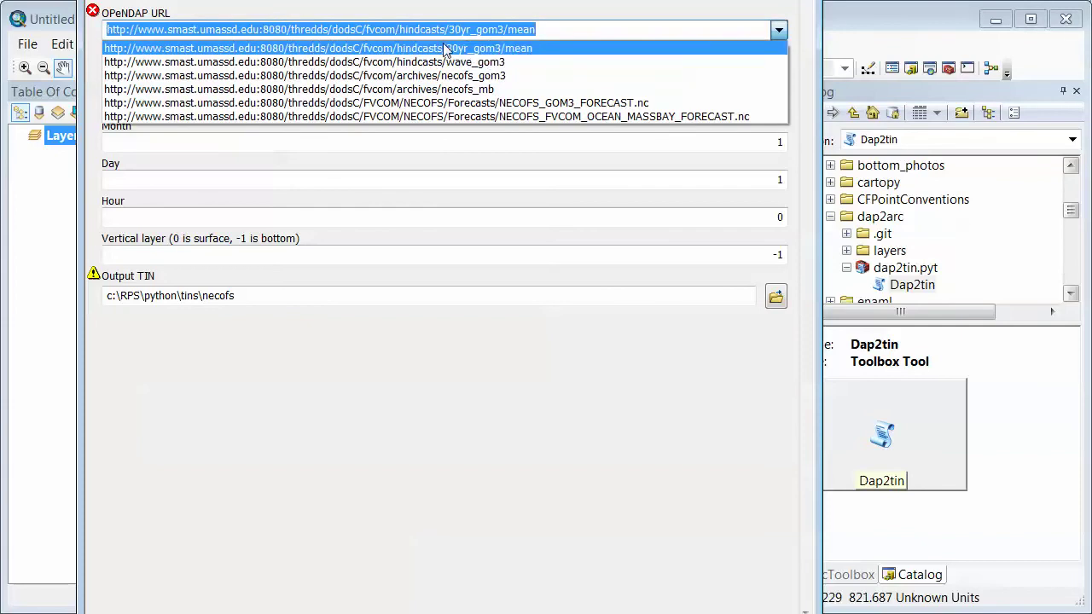
{"action": "left_click", "coordinate": [375, 48]}
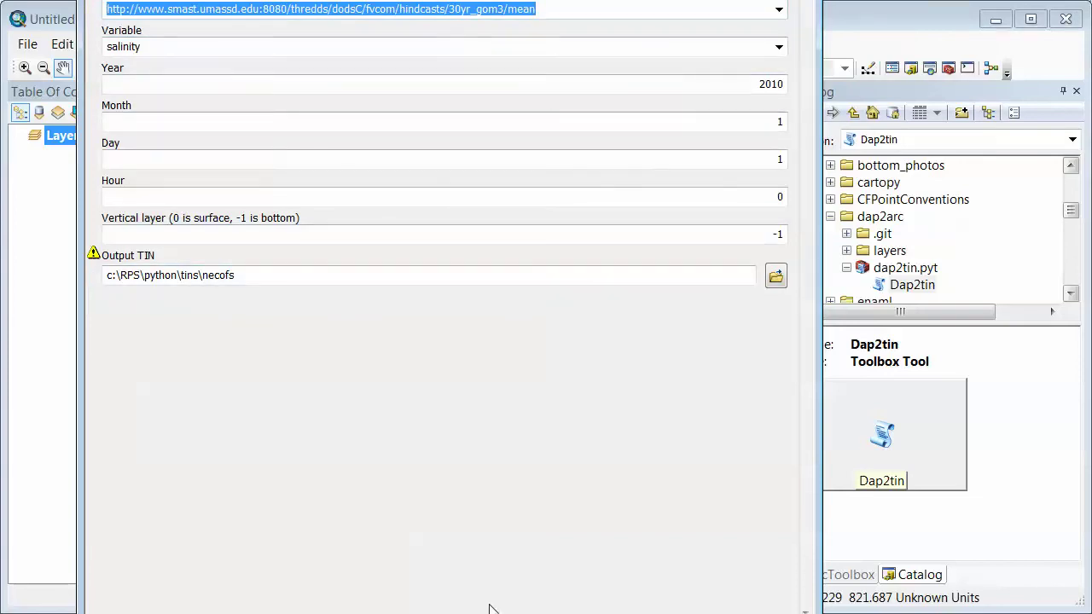
{"action": "left_click", "coordinate": [417, 47]}
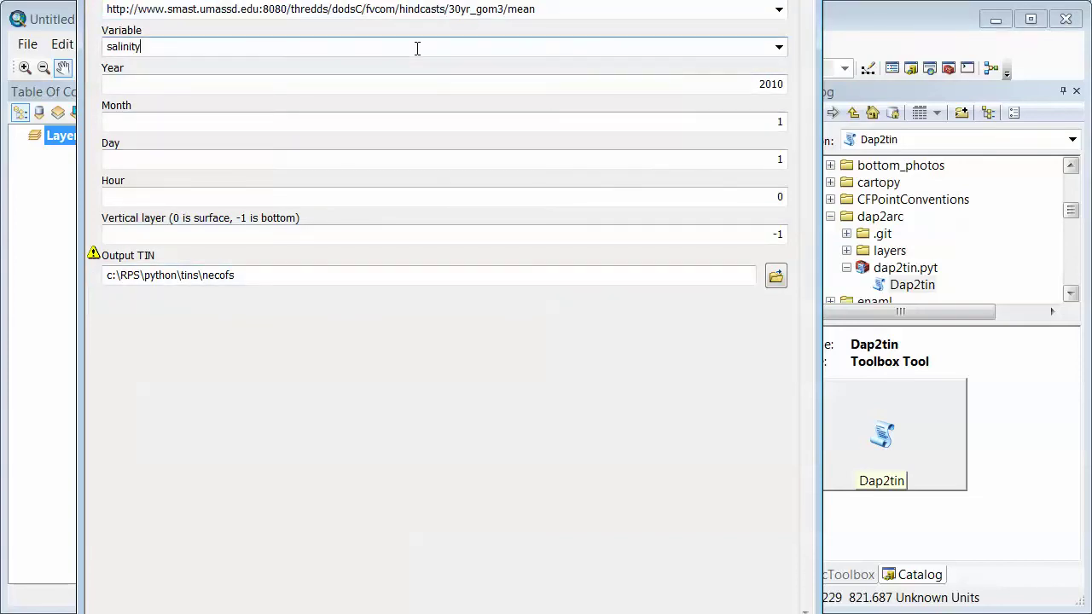
{"action": "key", "text": "Return"}
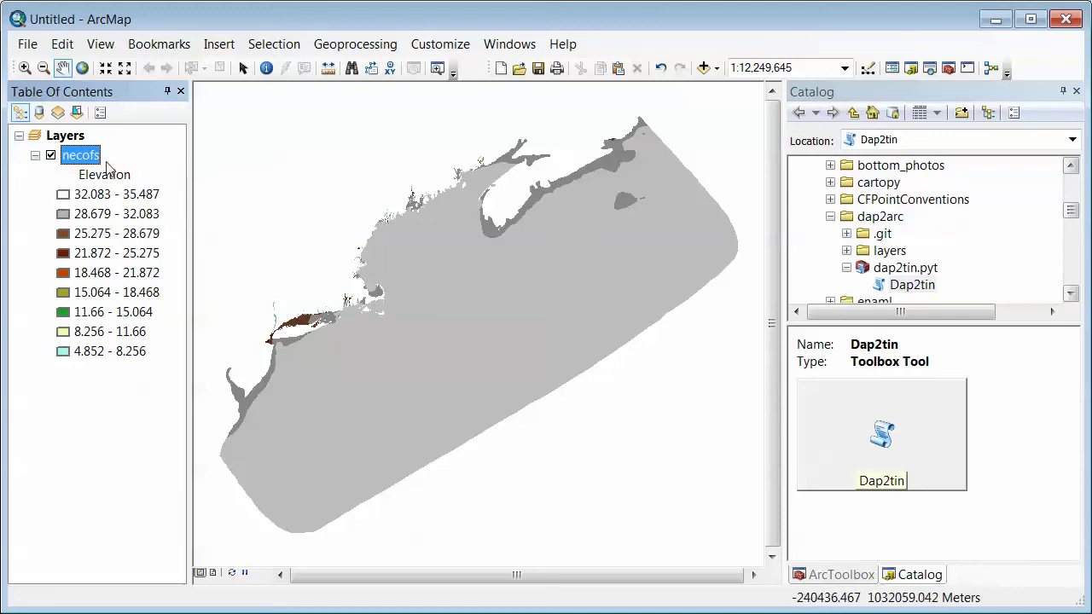
Bring up the context menu for the necofs layer in the Table of Contents.
{"action": "double_click", "coordinate": [76, 155]}
{"action": "right_click", "coordinate": [80, 157]}
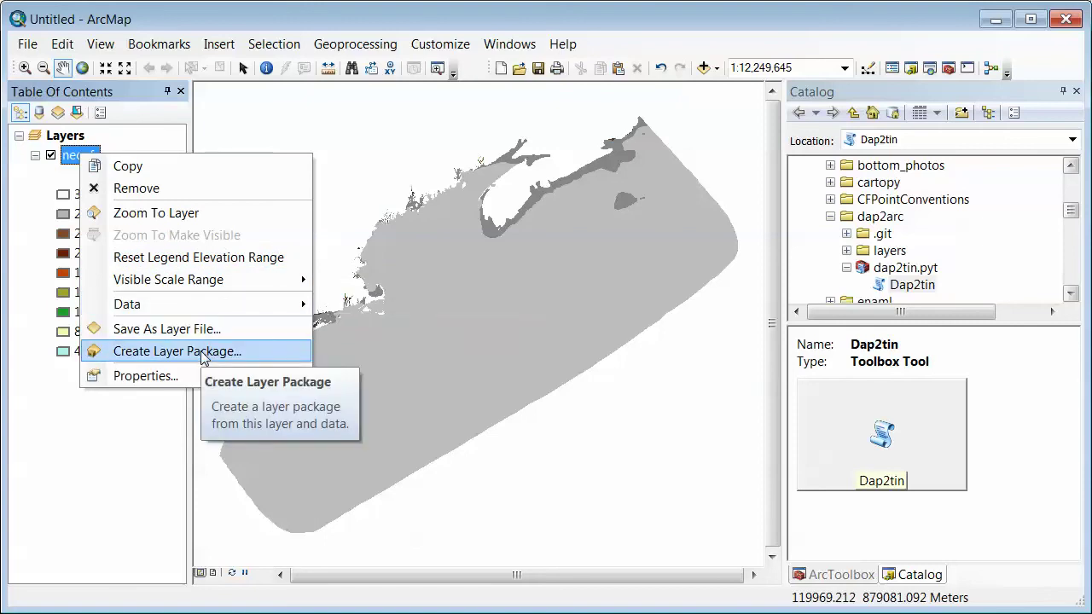
Open the necofs layer properties and look through General, Source, Display, and Symbology.
{"action": "left_click", "coordinate": [144, 378]}
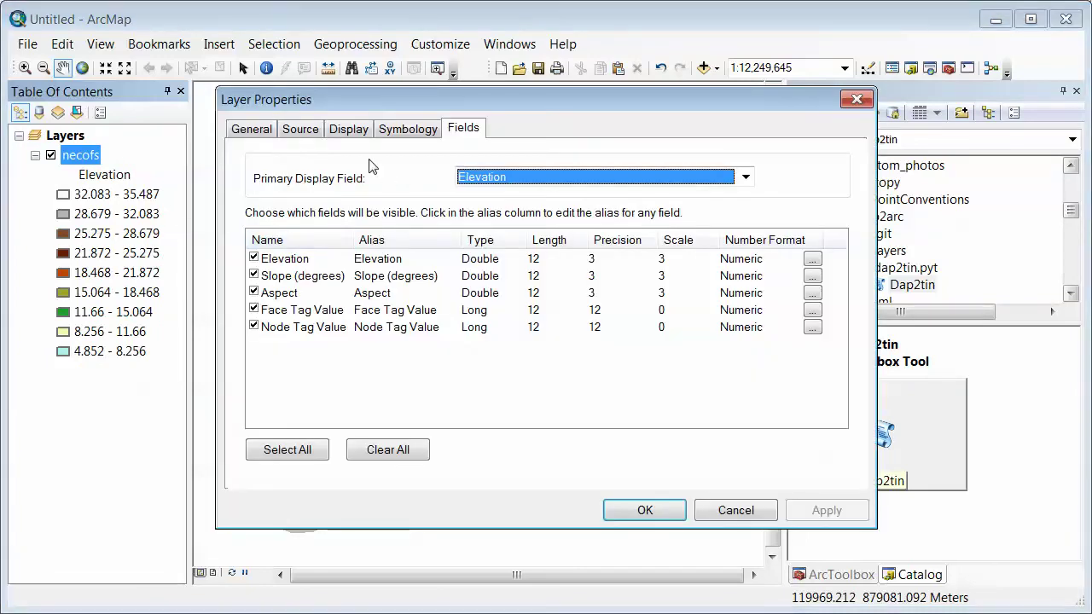
{"action": "left_click", "coordinate": [254, 135]}
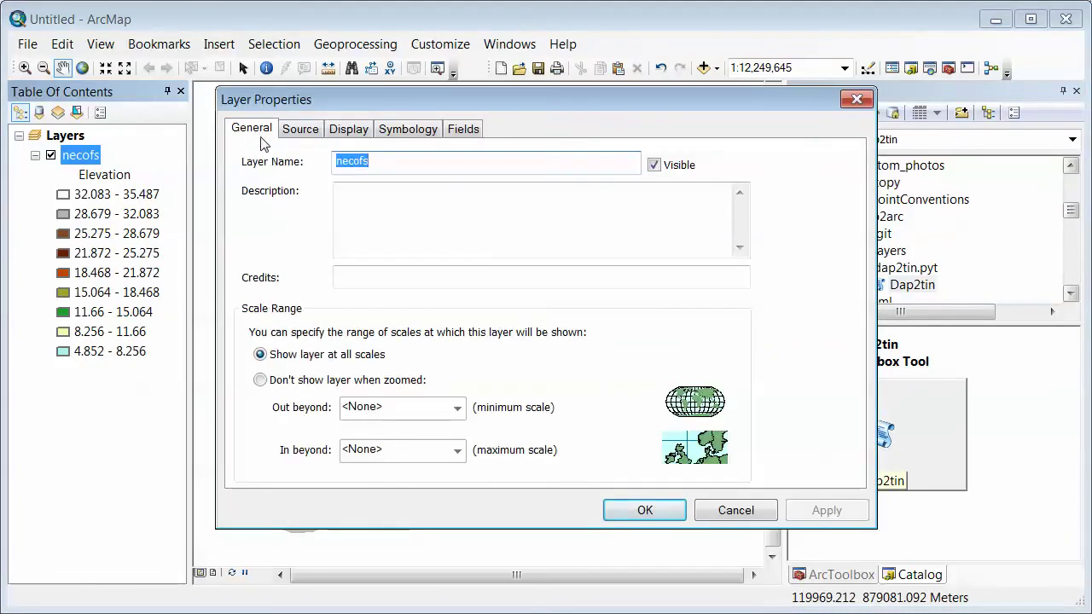
{"action": "left_click", "coordinate": [302, 129]}
{"action": "left_click", "coordinate": [349, 129]}
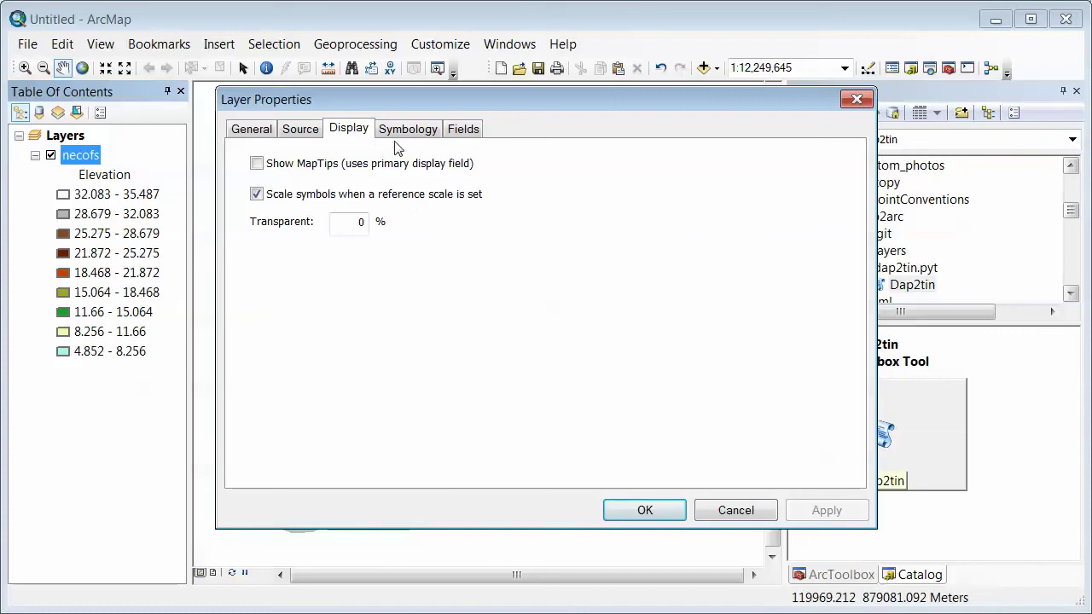
{"action": "left_click", "coordinate": [407, 132]}
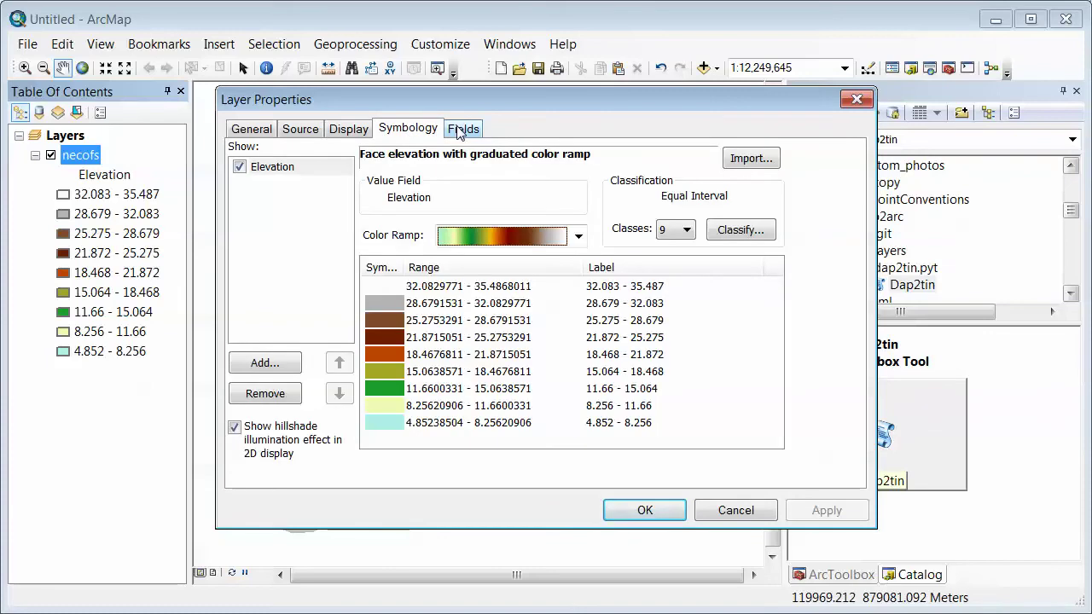
Import symbology from GitHub\dap2arc\layers\salinity.lyr into the necofs layer.
{"action": "left_click", "coordinate": [750, 160]}
{"action": "left_click", "coordinate": [571, 290]}
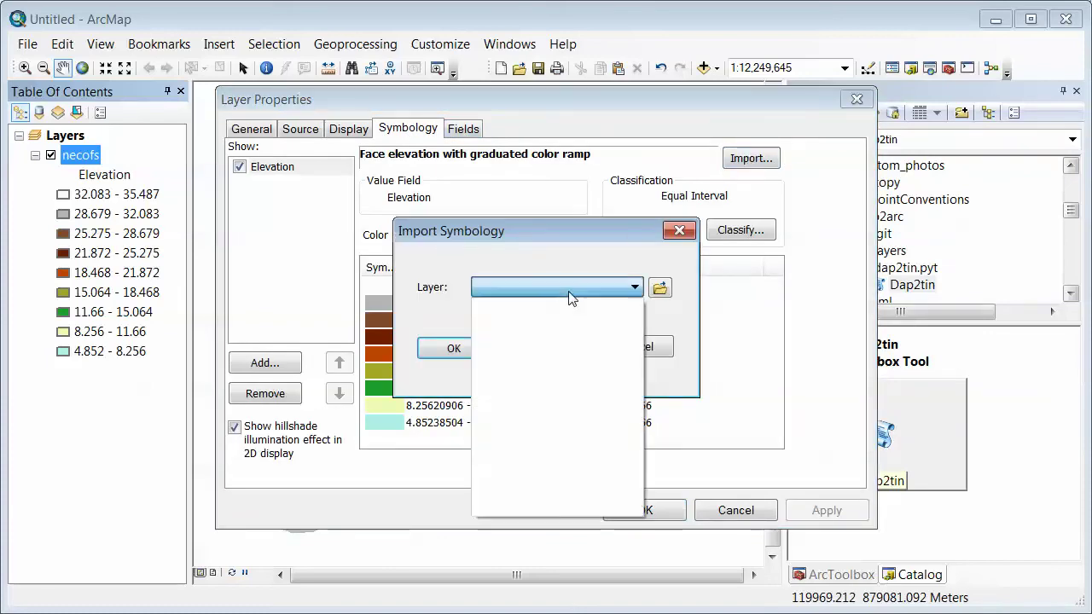
{"action": "left_click", "coordinate": [635, 288]}
{"action": "left_click", "coordinate": [660, 288]}
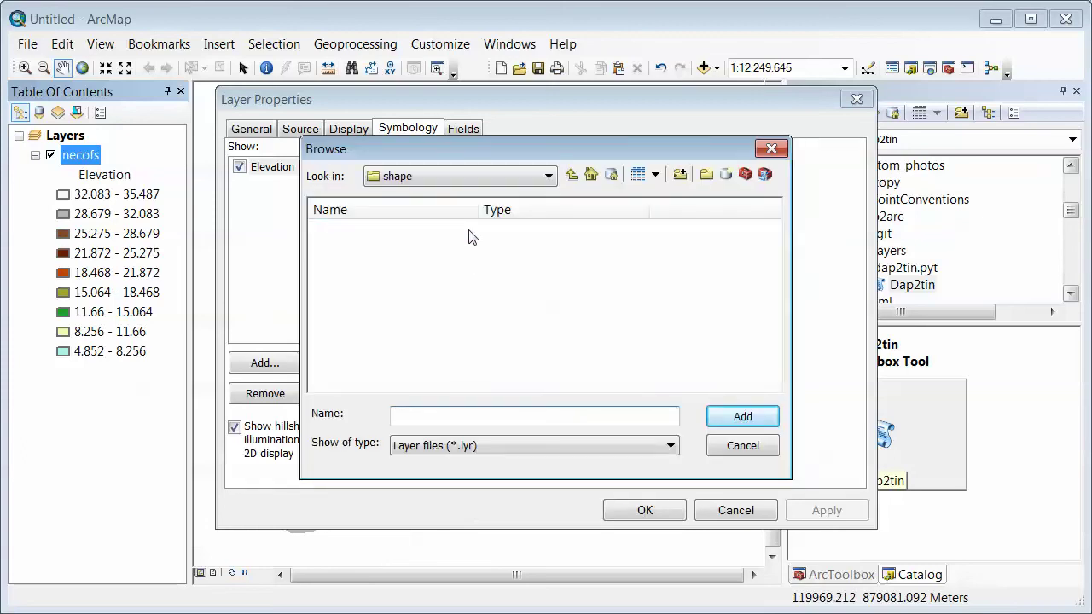
{"action": "left_click", "coordinate": [528, 178]}
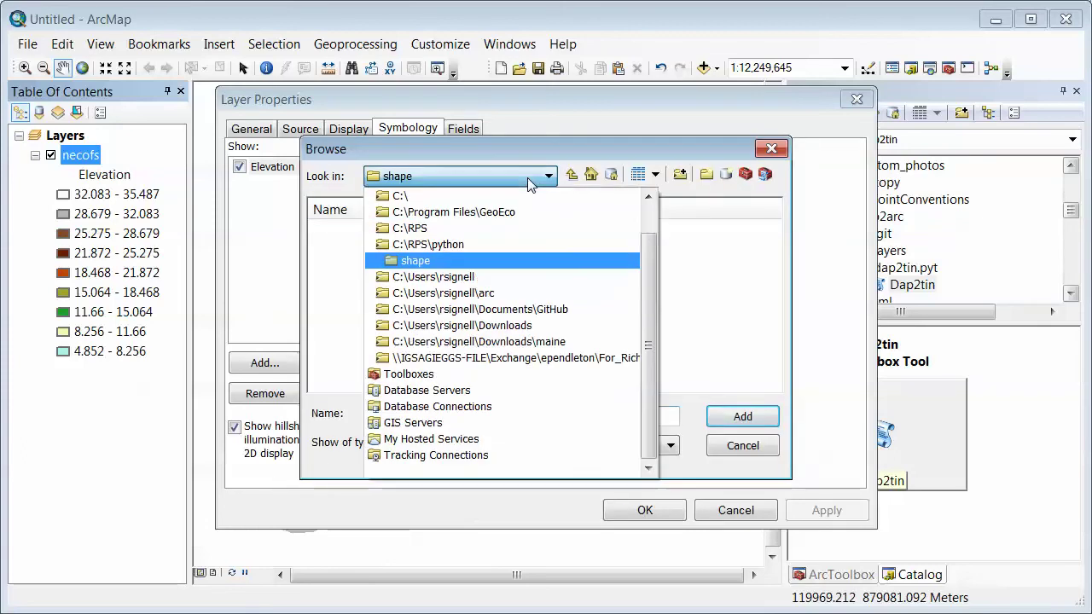
{"action": "left_click", "coordinate": [417, 309]}
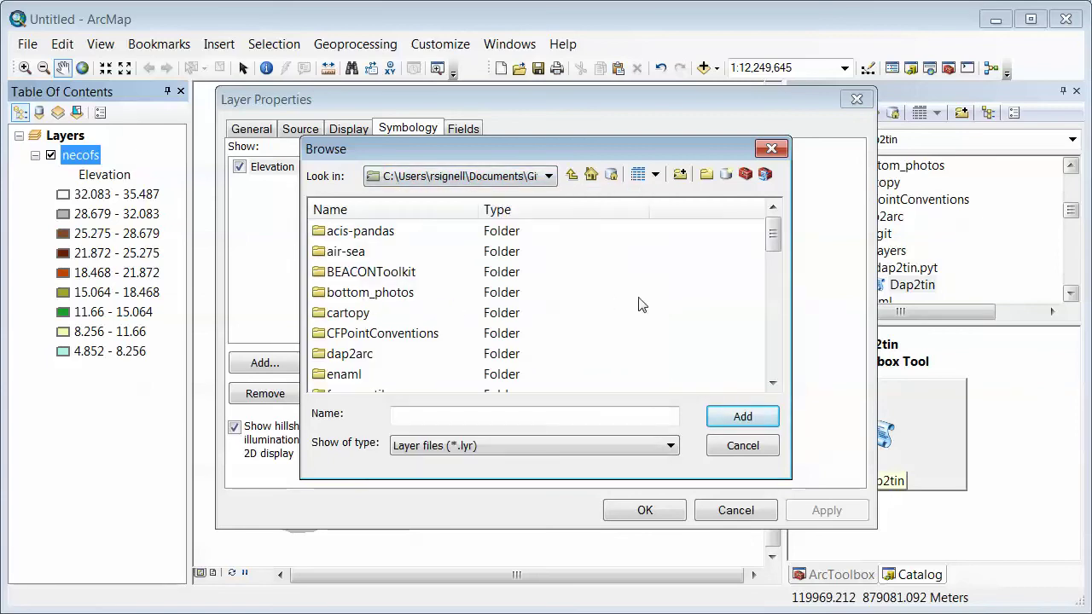
{"action": "double_click", "coordinate": [321, 354]}
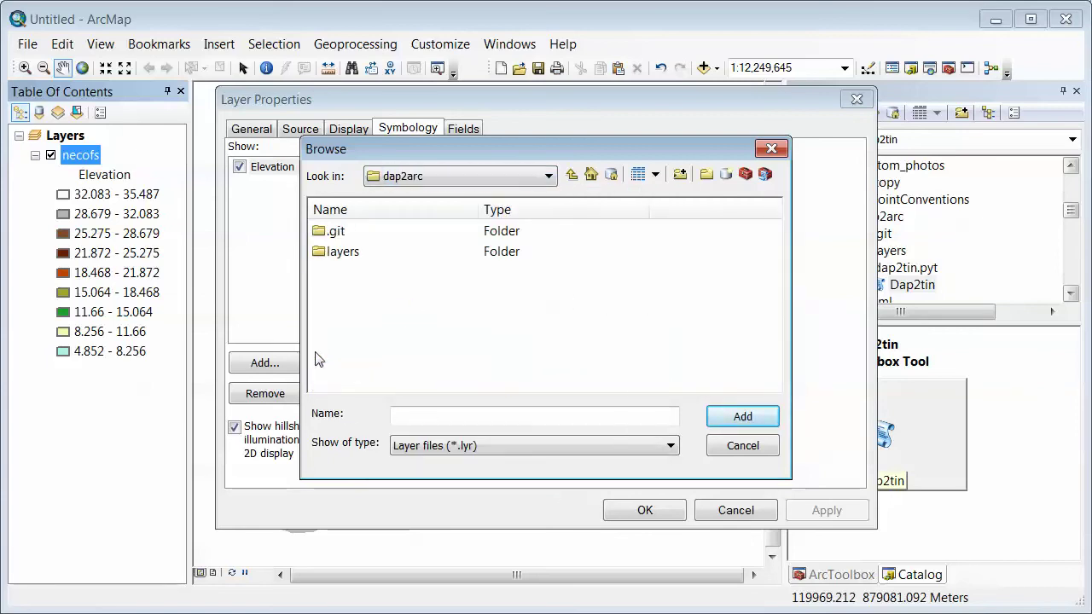
{"action": "left_click", "coordinate": [324, 253]}
{"action": "double_click", "coordinate": [322, 255]}
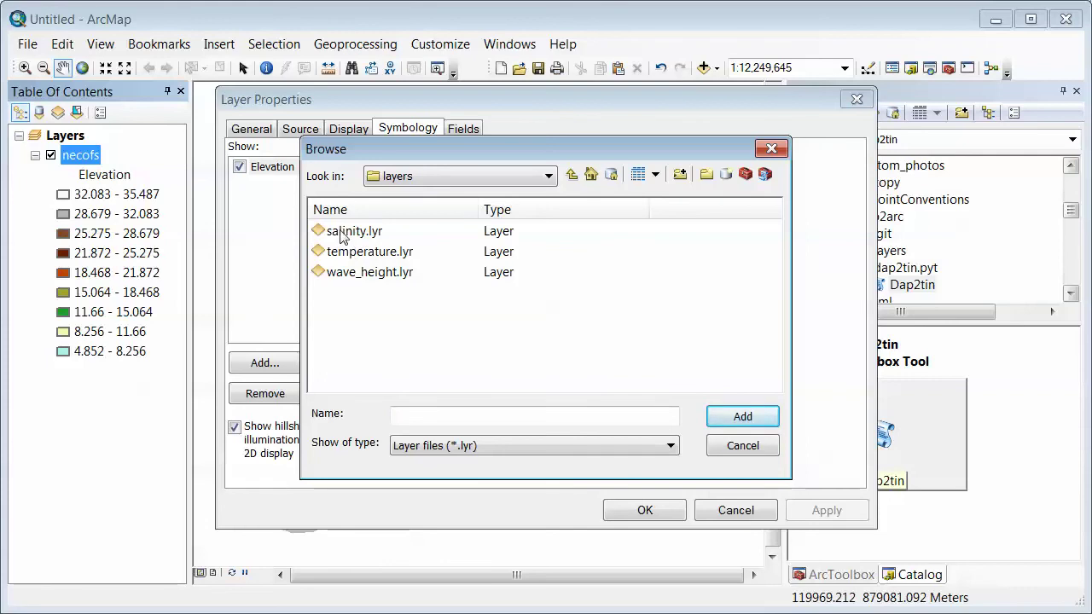
{"action": "double_click", "coordinate": [347, 240]}
{"action": "left_click", "coordinate": [470, 351]}
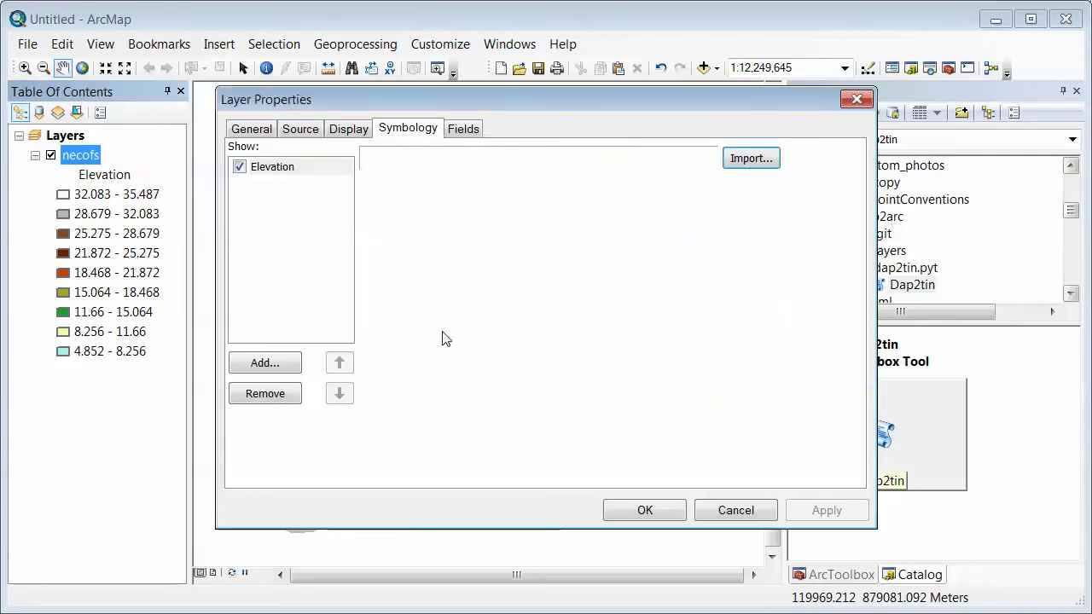
Apply the imported salinity classes to necofs and zoom in twice on the Cape Cod coastline.
{"action": "left_click", "coordinate": [645, 510]}
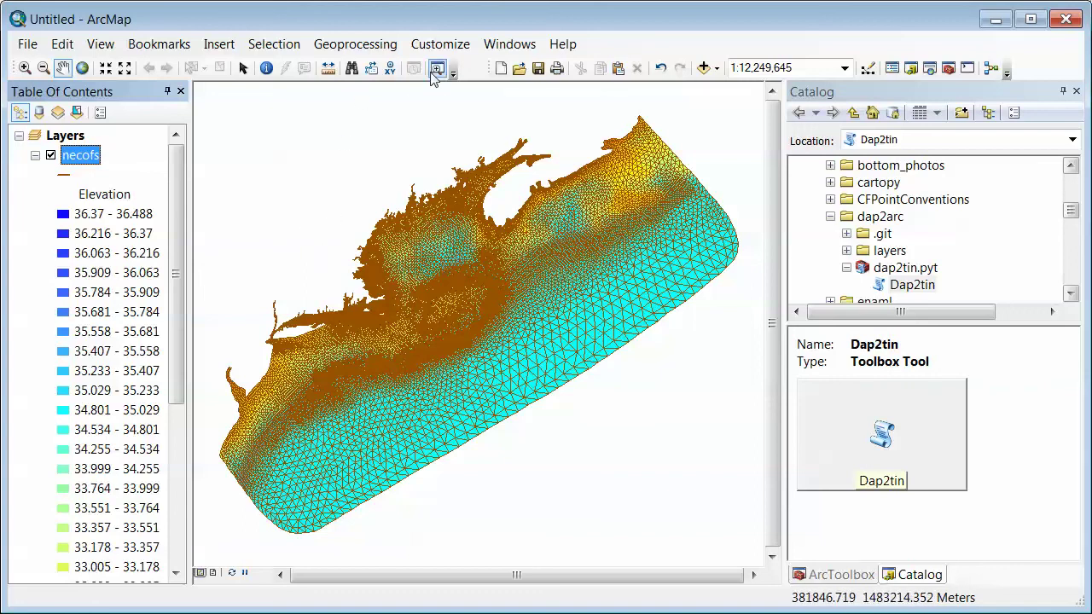
{"action": "left_click", "coordinate": [25, 68]}
{"action": "left_click_drag", "start_coordinate": [341, 258], "coordinate": [409, 315]}
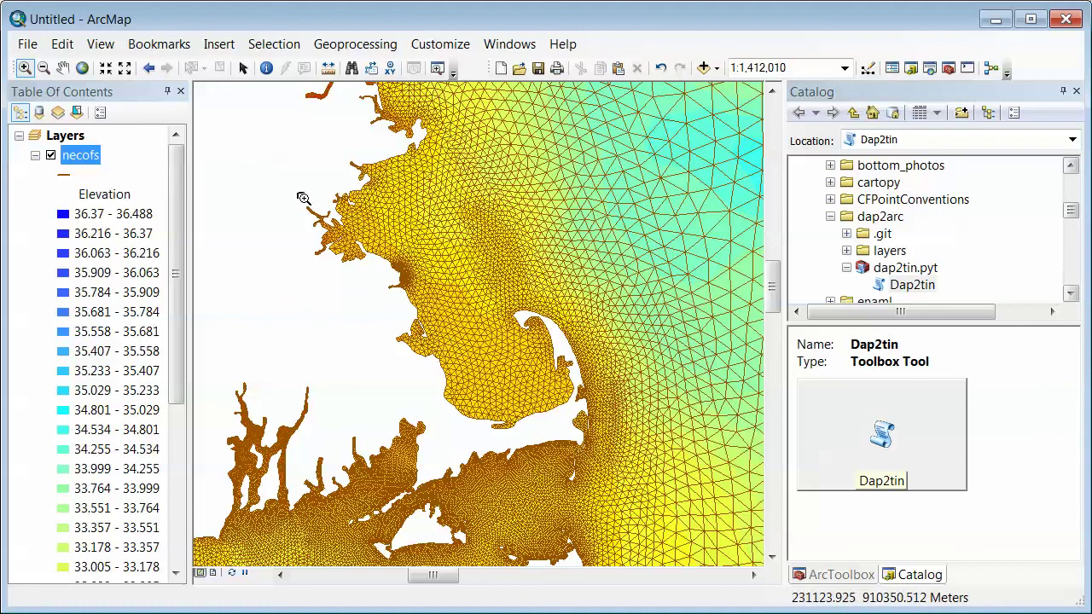
{"action": "left_click_drag", "start_coordinate": [301, 194], "coordinate": [430, 290]}
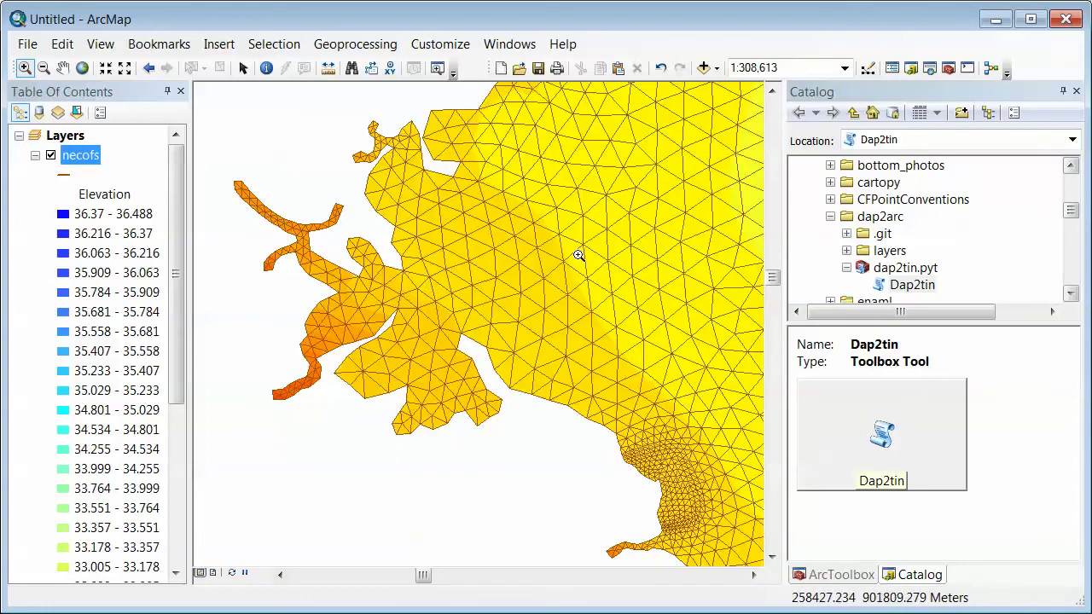
{"action": "left_click", "coordinate": [359, 43]}
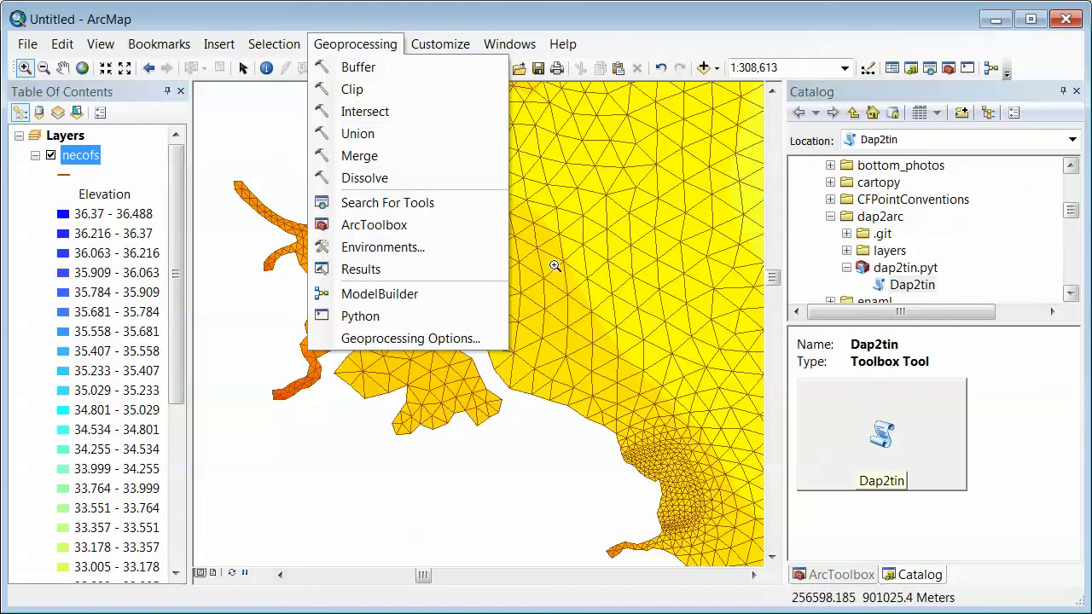
Set the geoprocessing Processing Extent to Same as Display in Environment Settings.
{"action": "left_click", "coordinate": [367, 248]}
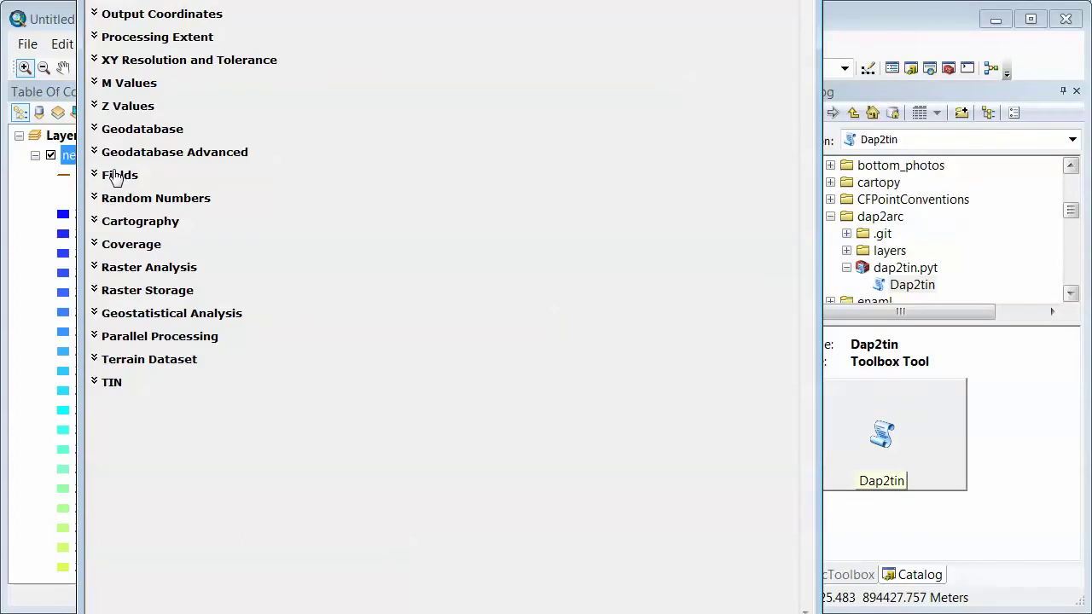
{"action": "left_click", "coordinate": [95, 37]}
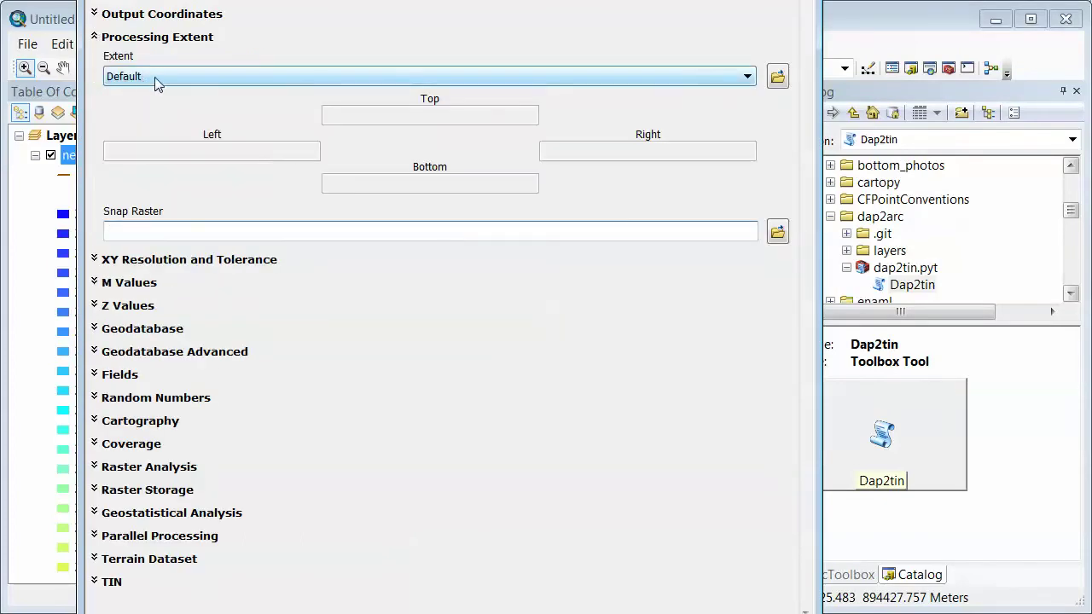
{"action": "left_click", "coordinate": [281, 79]}
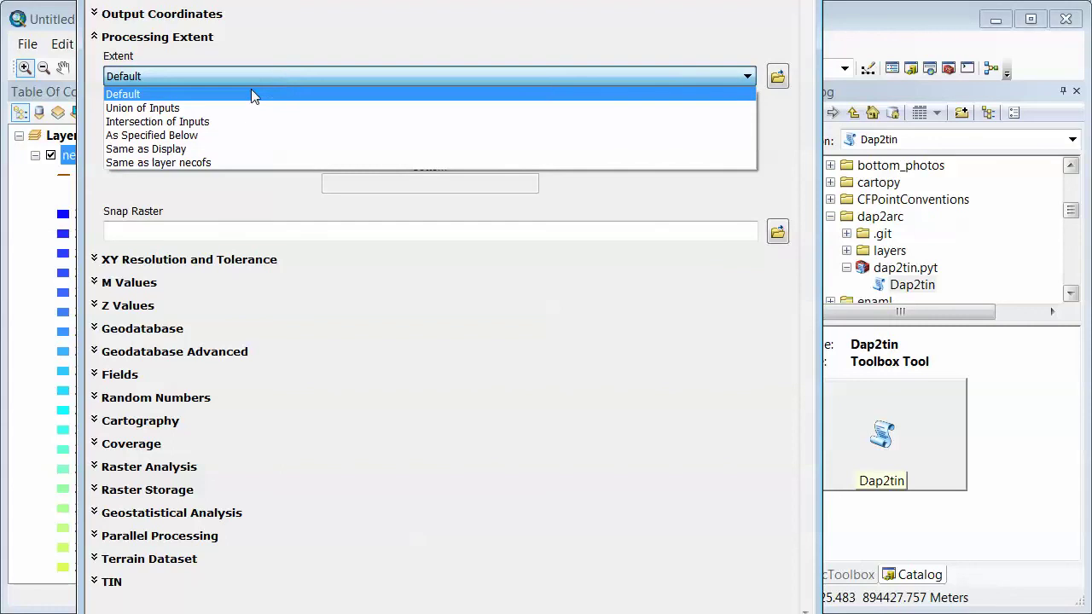
{"action": "left_click", "coordinate": [181, 143]}
{"action": "left_click", "coordinate": [179, 152]}
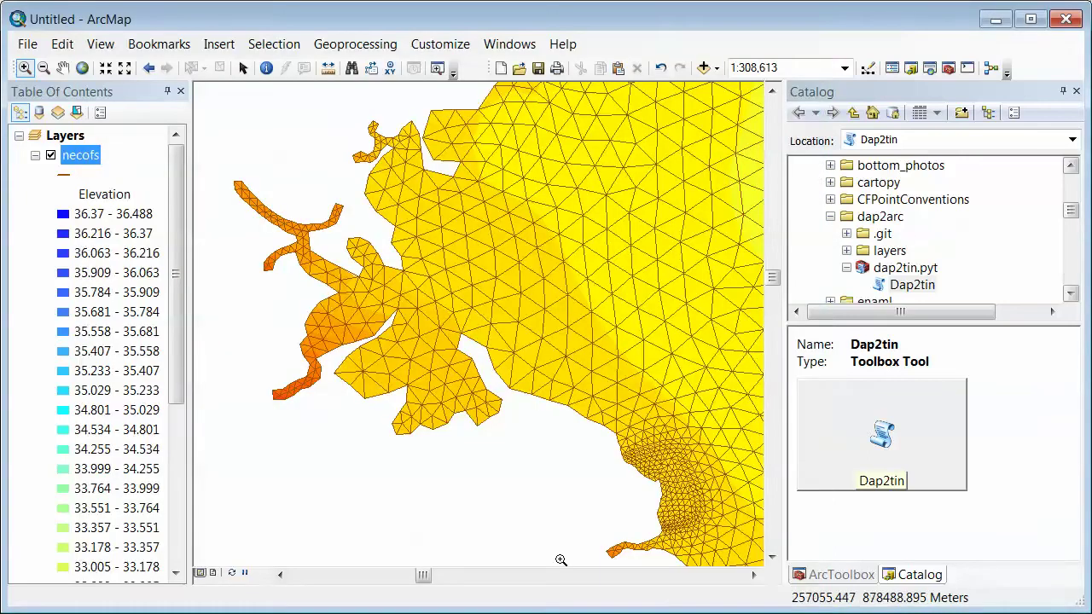
{"action": "left_click", "coordinate": [356, 45]}
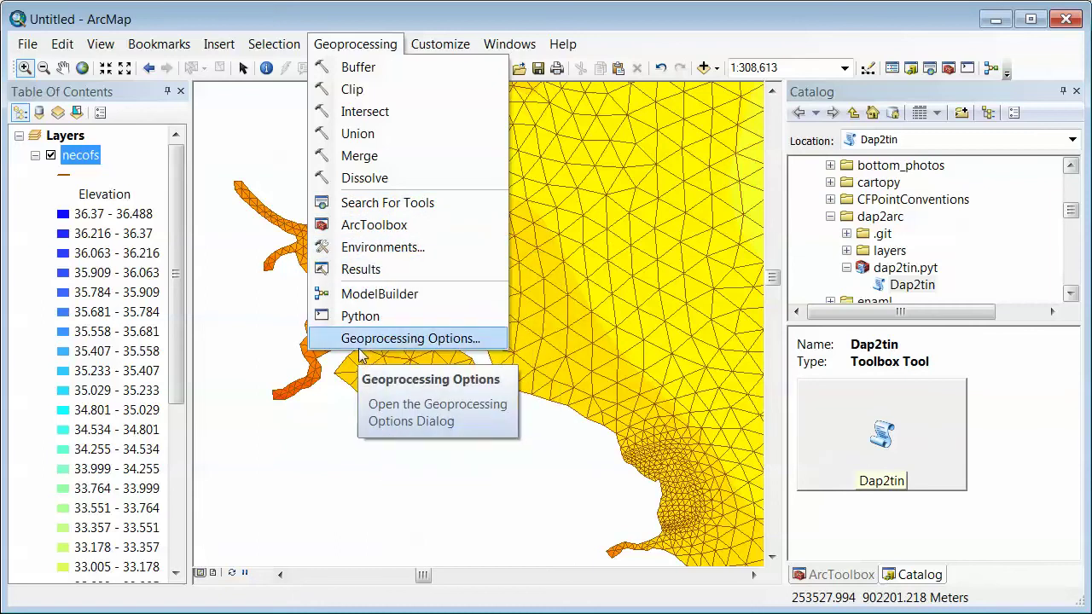
Reopen the Geoprocessing Environment Settings dialog.
{"action": "left_click", "coordinate": [359, 248]}
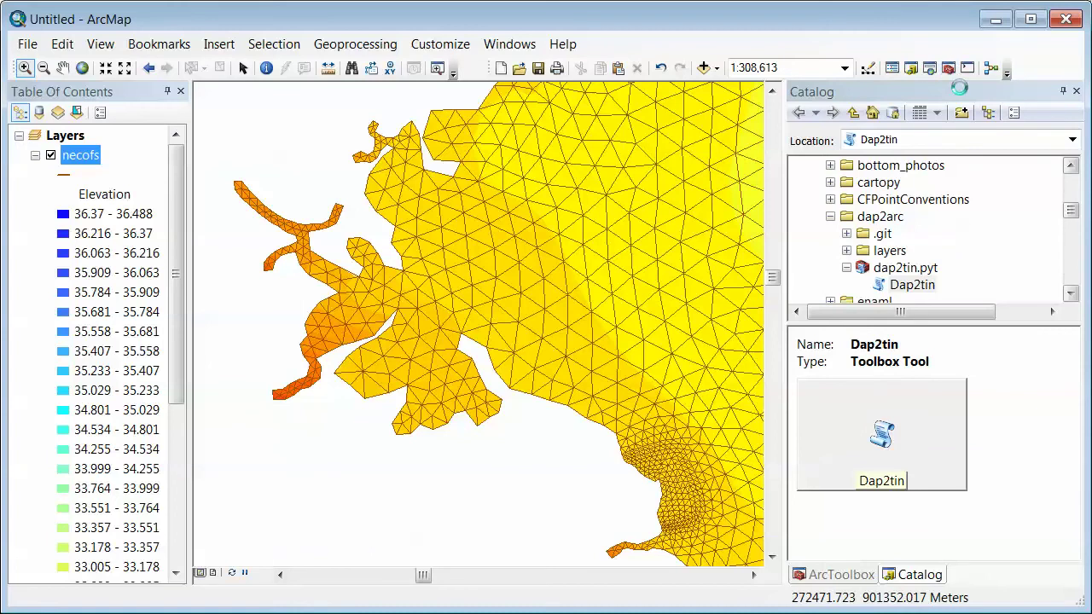
Browse ArcToolbox to 3D Analyst Tools > Conversion > From TIN and launch TIN to Raster.
{"action": "double_click", "coordinate": [882, 427]}
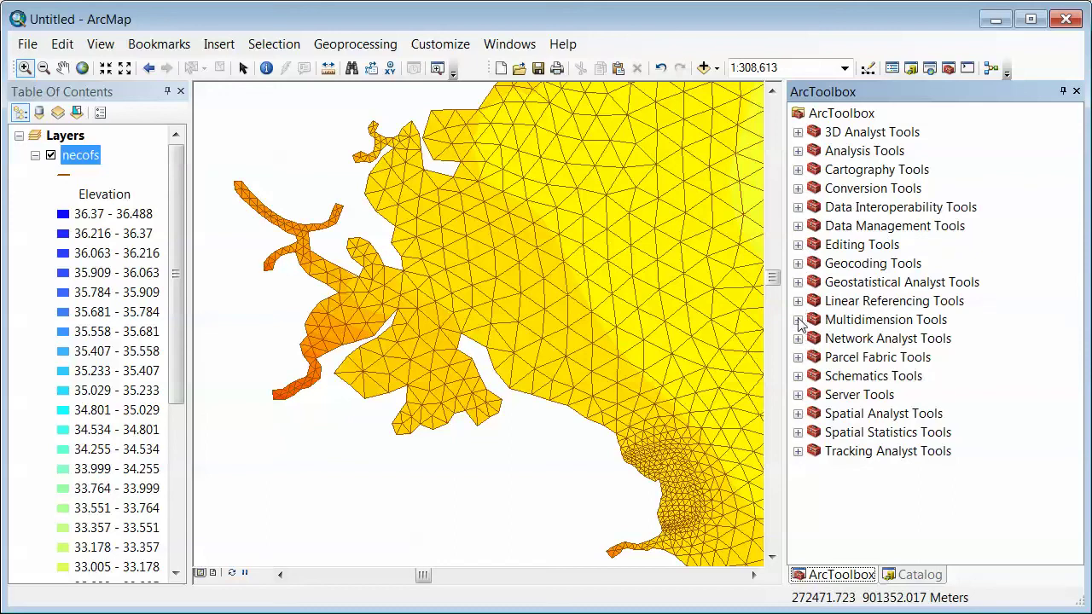
{"action": "left_click", "coordinate": [797, 320]}
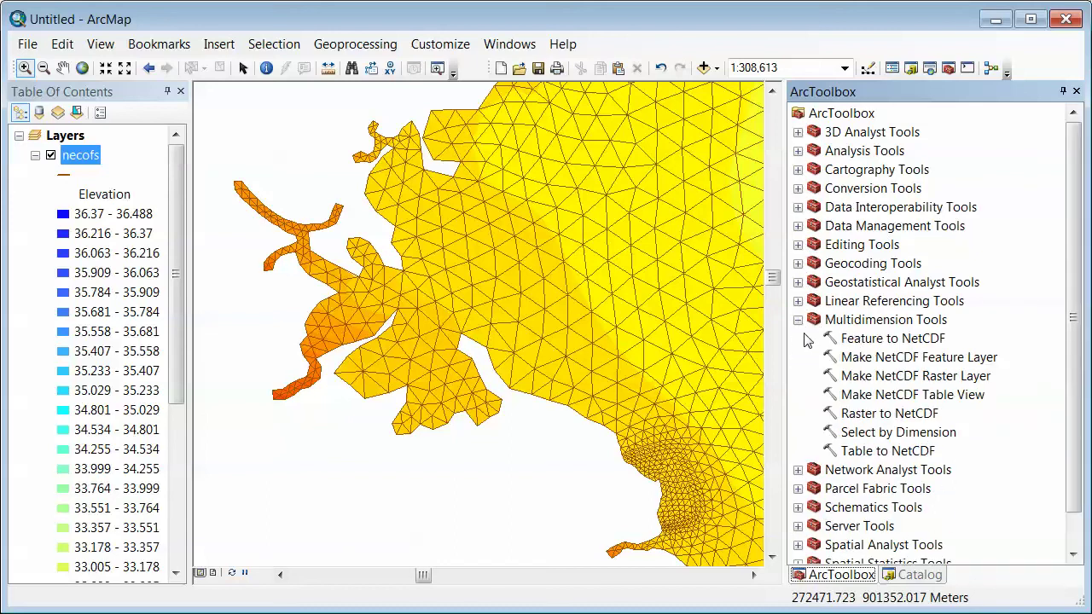
{"action": "left_click", "coordinate": [797, 320]}
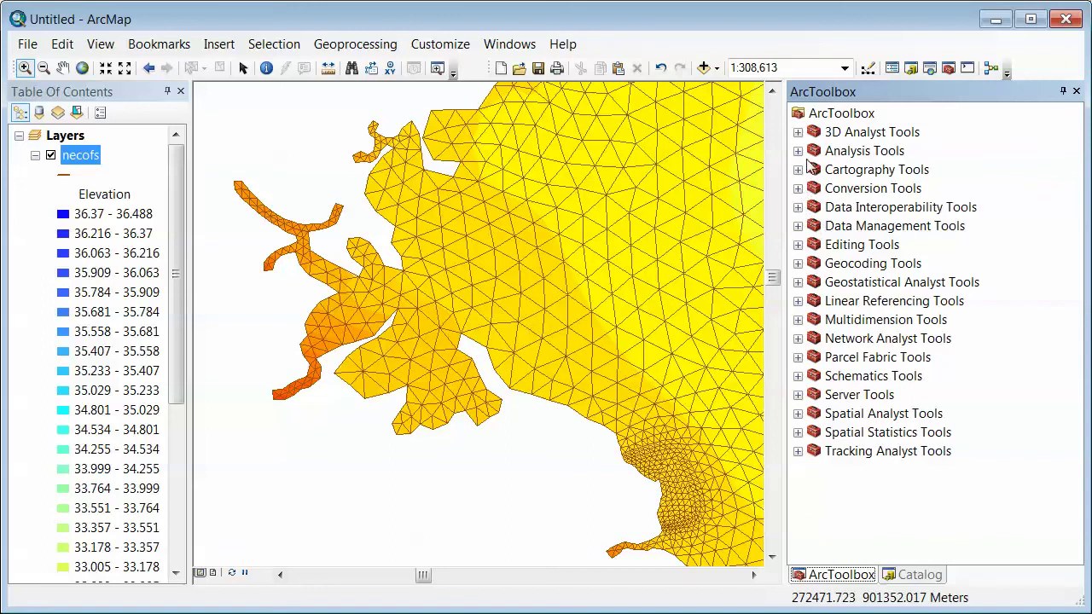
{"action": "left_click", "coordinate": [799, 132]}
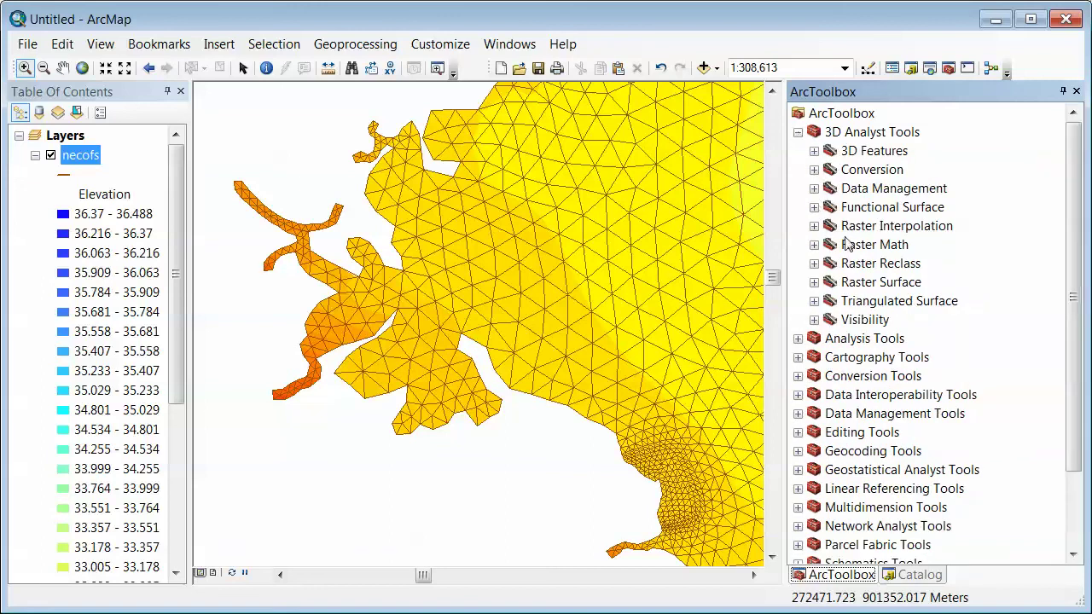
{"action": "left_click", "coordinate": [814, 301]}
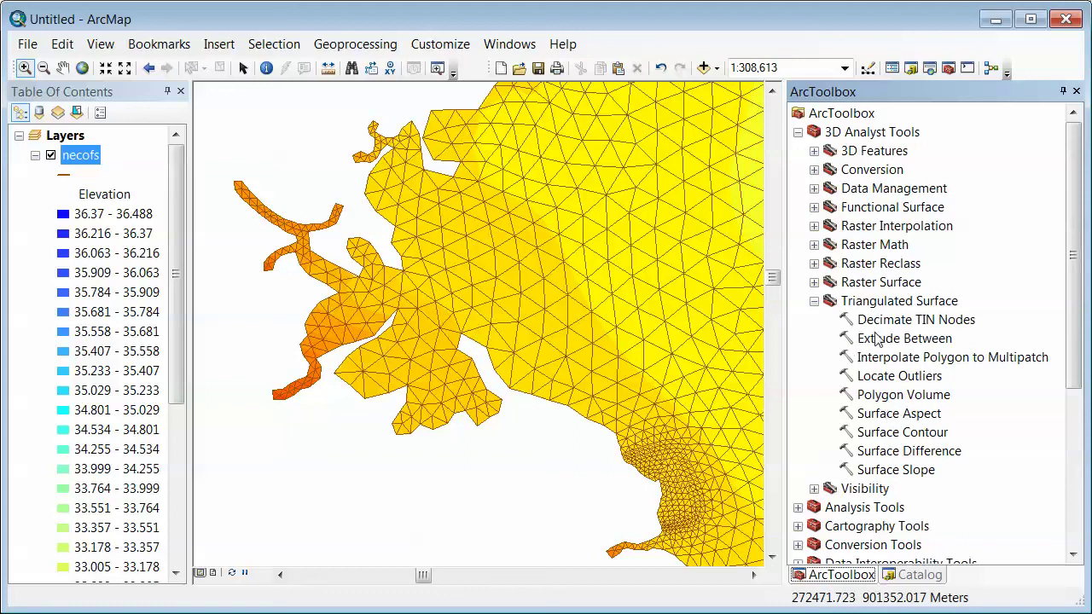
{"action": "left_click", "coordinate": [815, 282]}
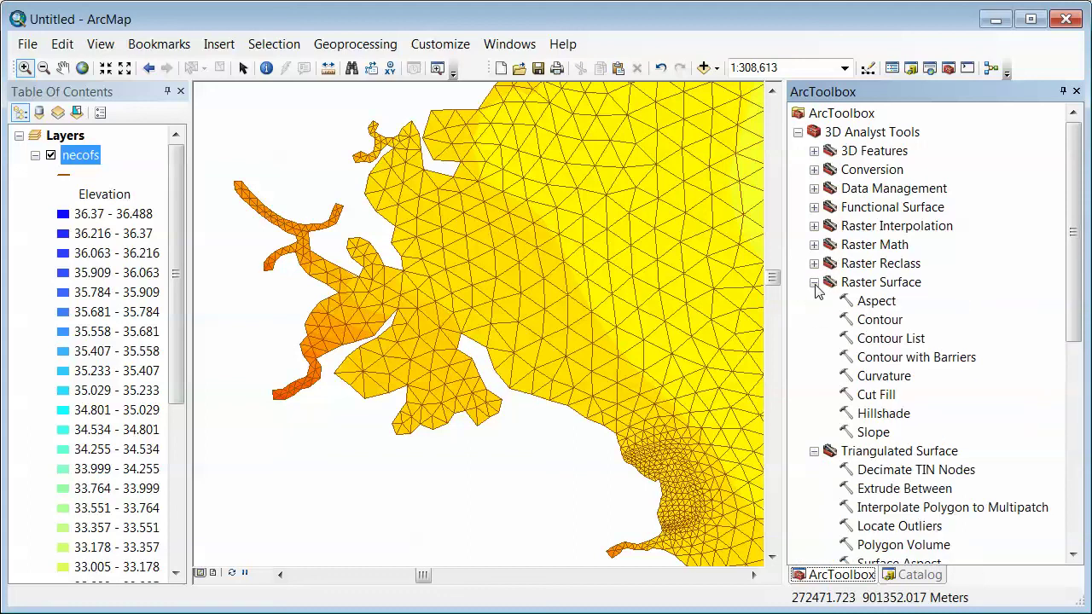
{"action": "left_click", "coordinate": [563, 44]}
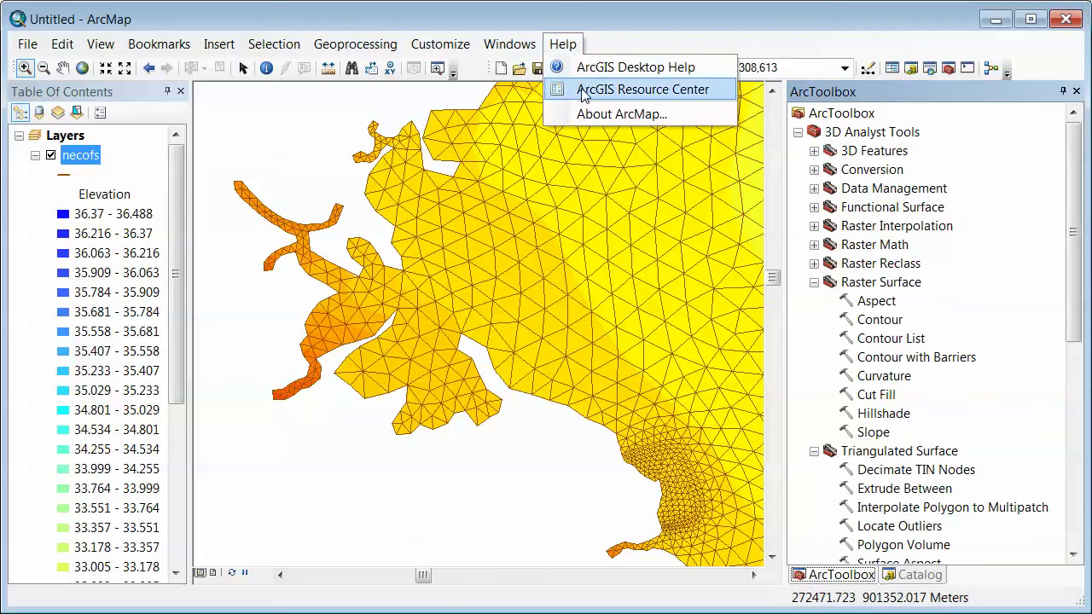
{"action": "left_click", "coordinate": [815, 170]}
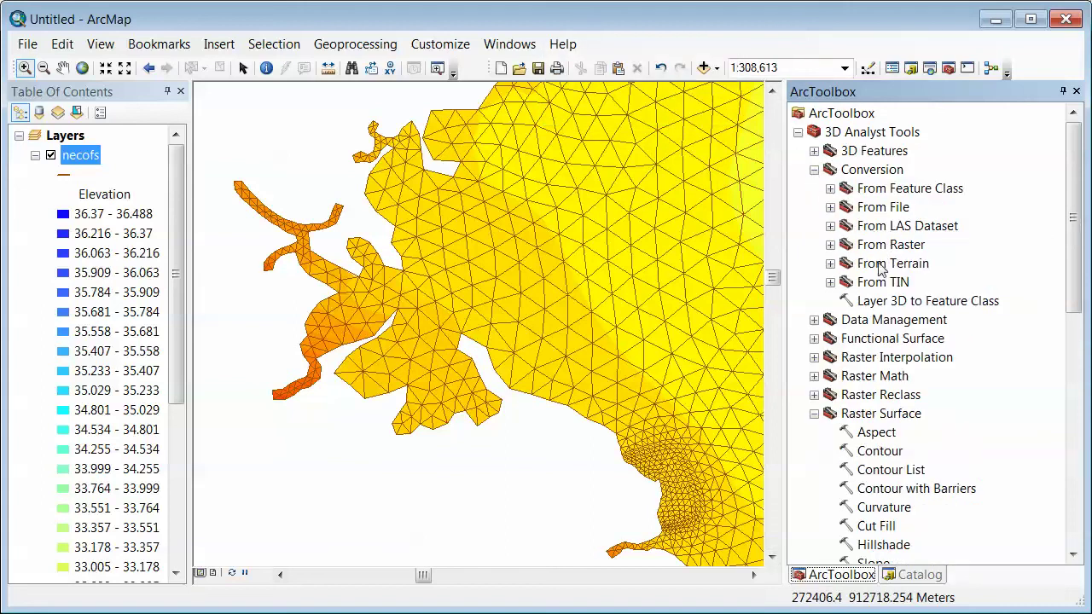
{"action": "left_click", "coordinate": [830, 283]}
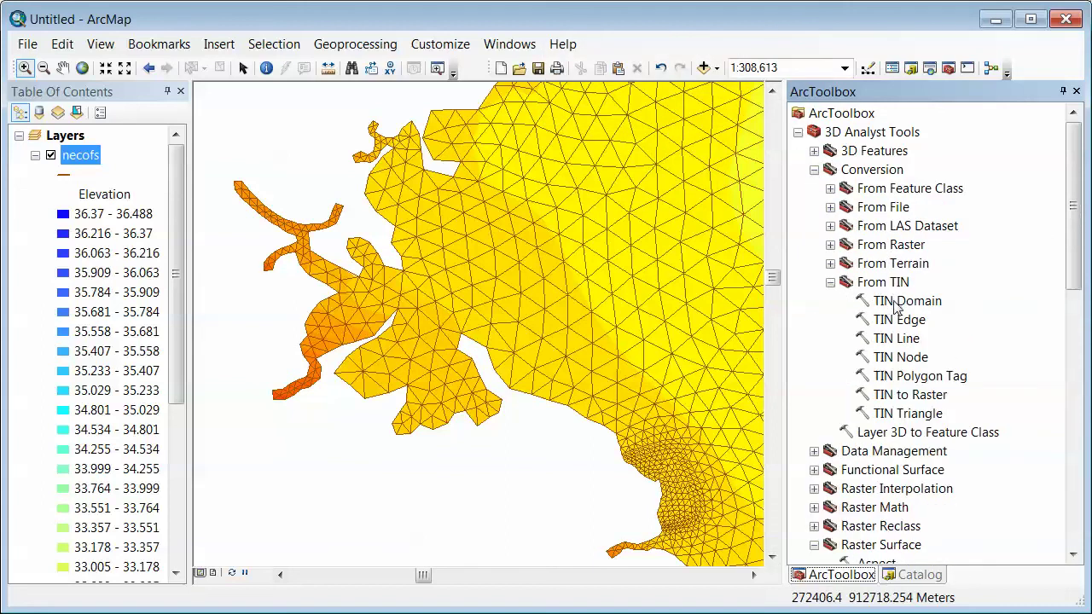
{"action": "left_click", "coordinate": [892, 397]}
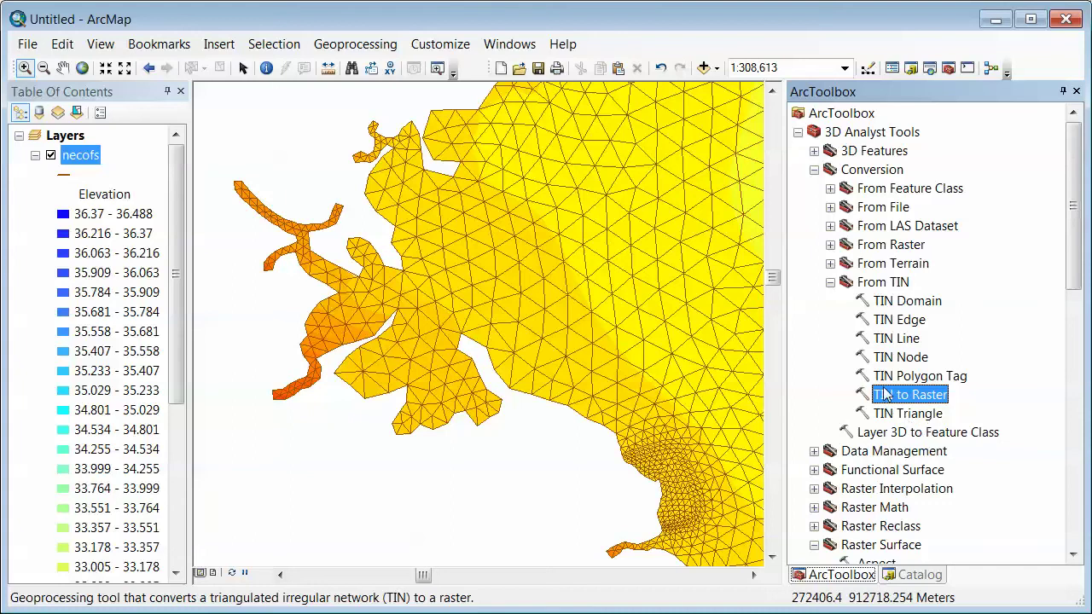
{"action": "double_click", "coordinate": [887, 395]}
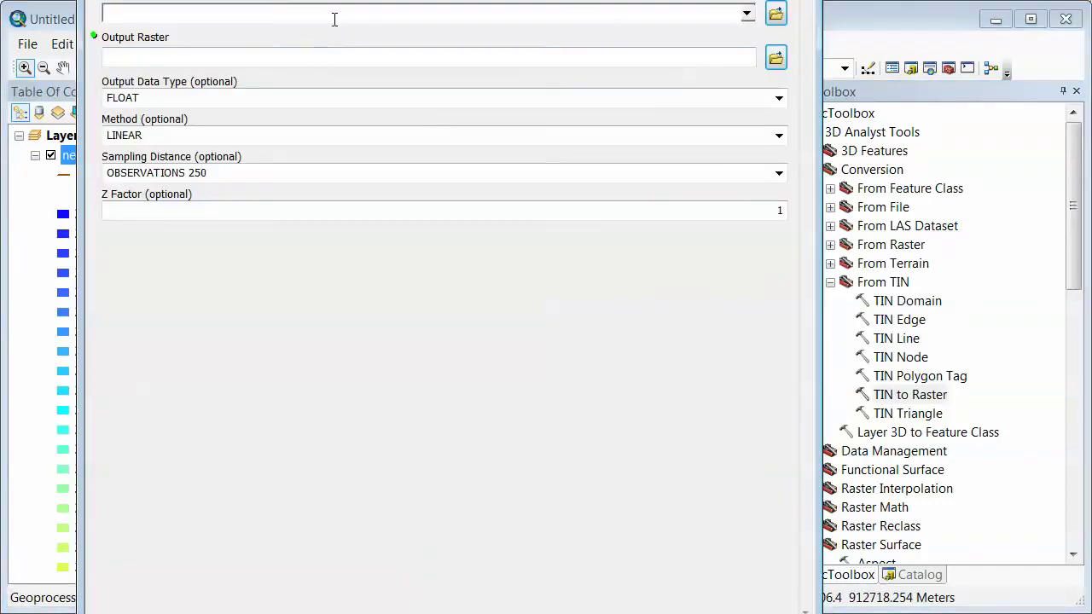
Convert the necofs TIN to raster necofs_TinRa8 with sampling distance OBSERVATIONS 250.
{"action": "left_click", "coordinate": [746, 15]}
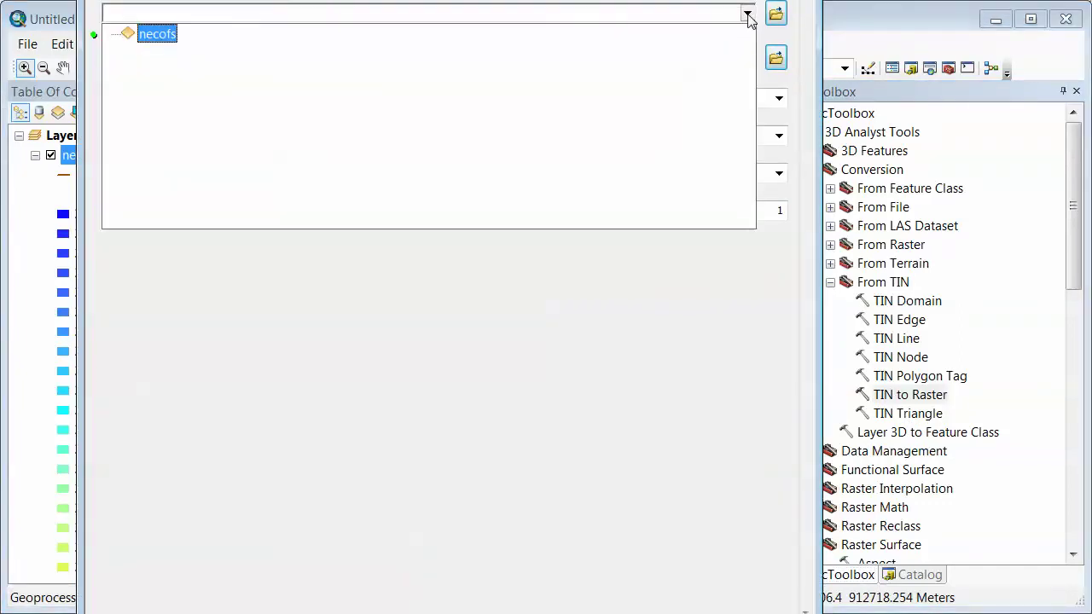
{"action": "left_click", "coordinate": [158, 34]}
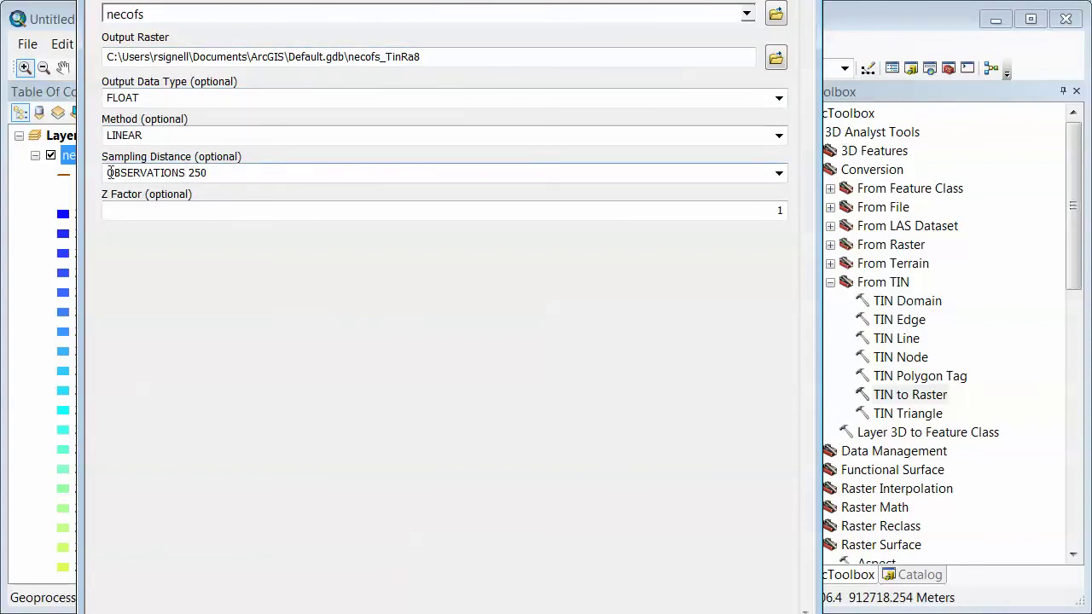
{"action": "left_click", "coordinate": [779, 174]}
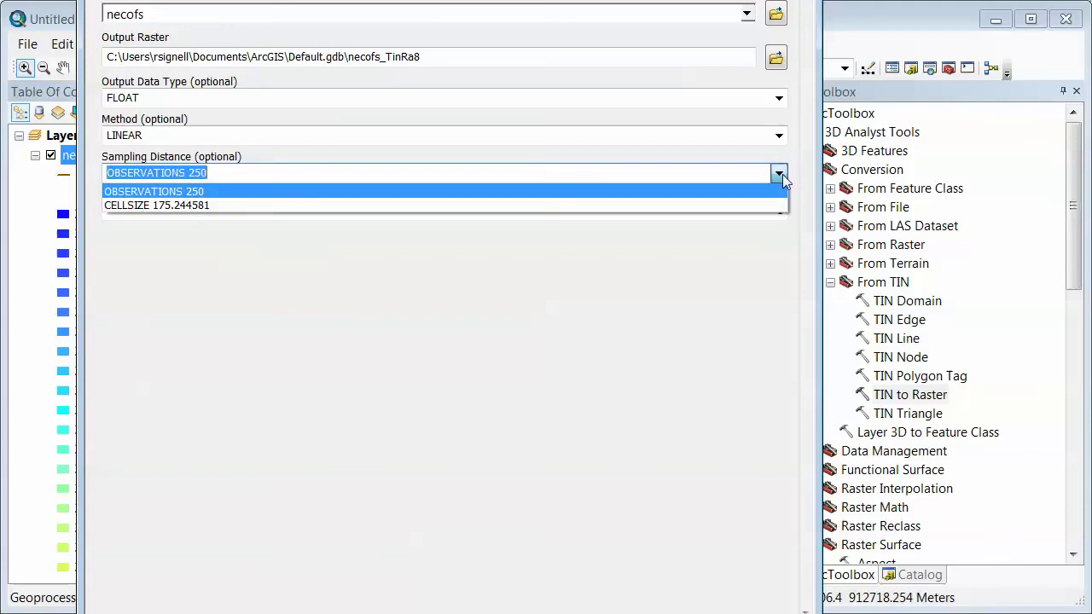
{"action": "left_click", "coordinate": [243, 173]}
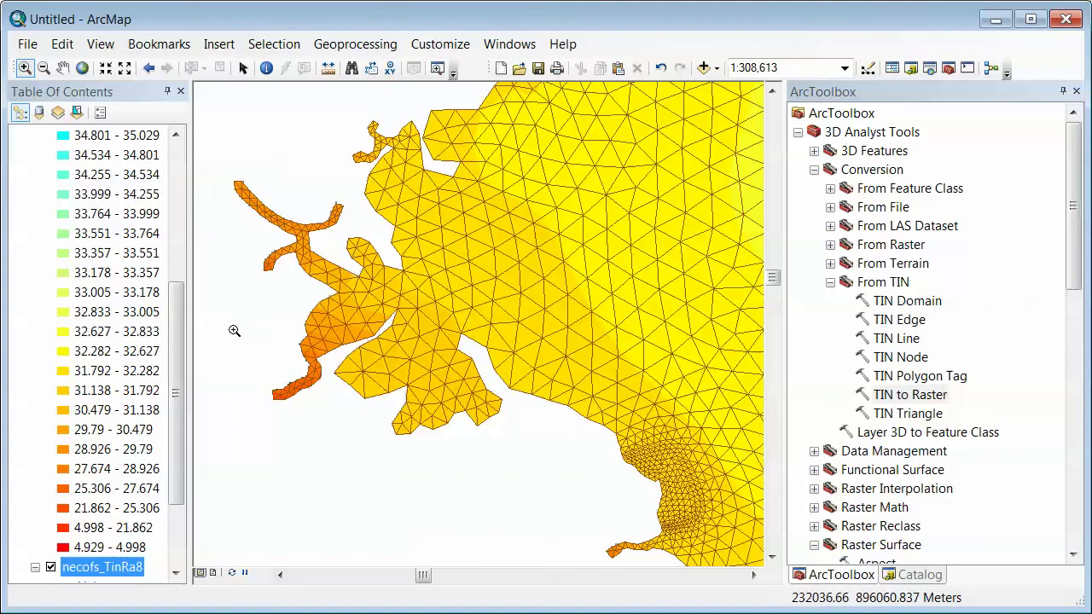
Scroll the Table of Contents up and turn off the necofs TIN layer to reveal the raster.
{"action": "left_click_drag", "start_coordinate": [179, 334], "coordinate": [175, 401]}
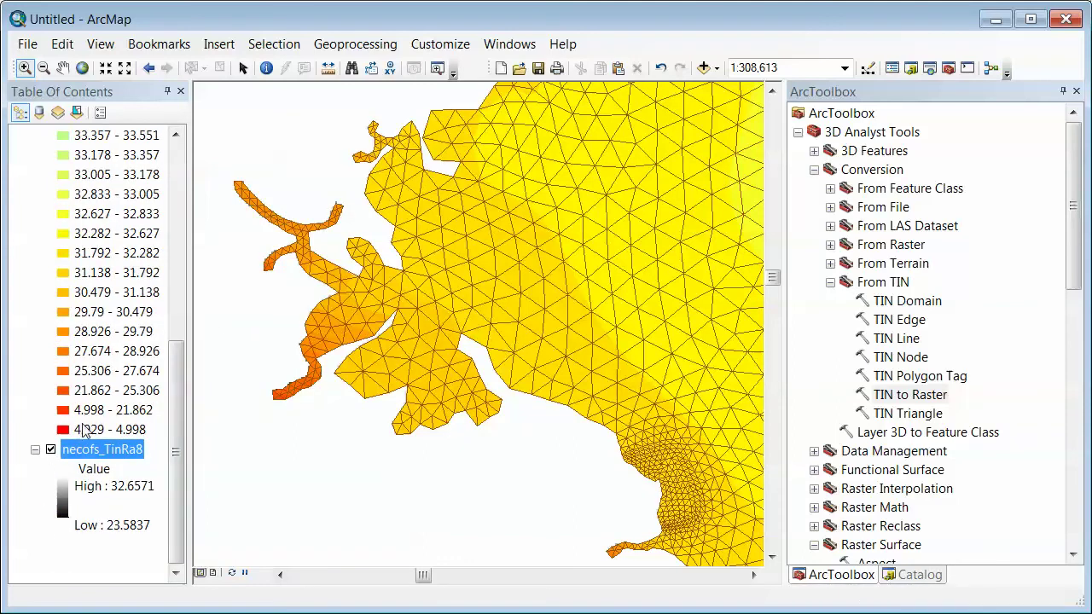
{"action": "left_click_drag", "start_coordinate": [180, 378], "coordinate": [179, 149]}
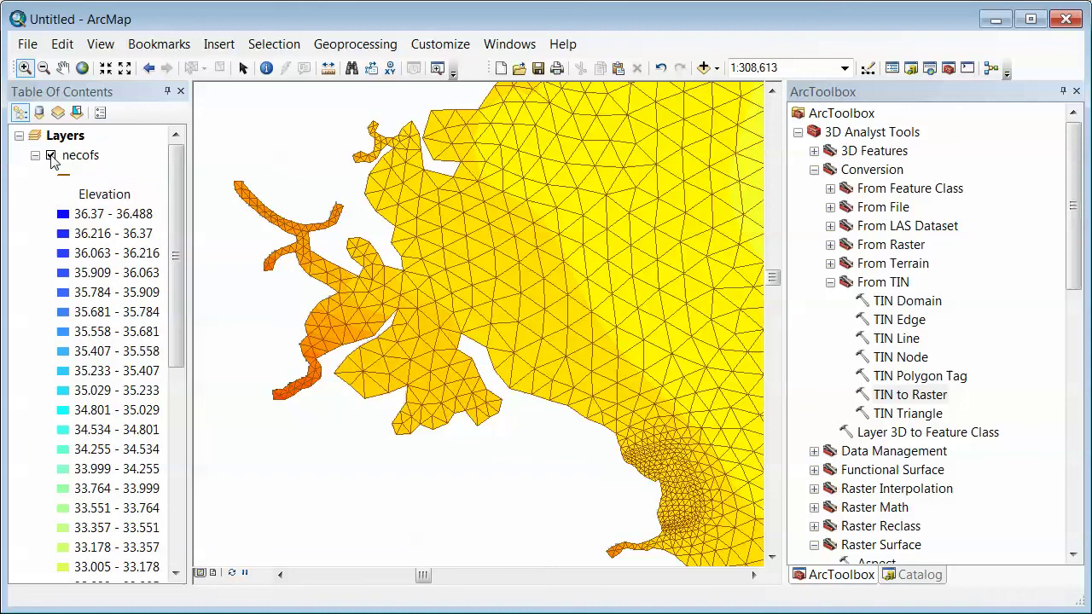
{"action": "left_click", "coordinate": [51, 157]}
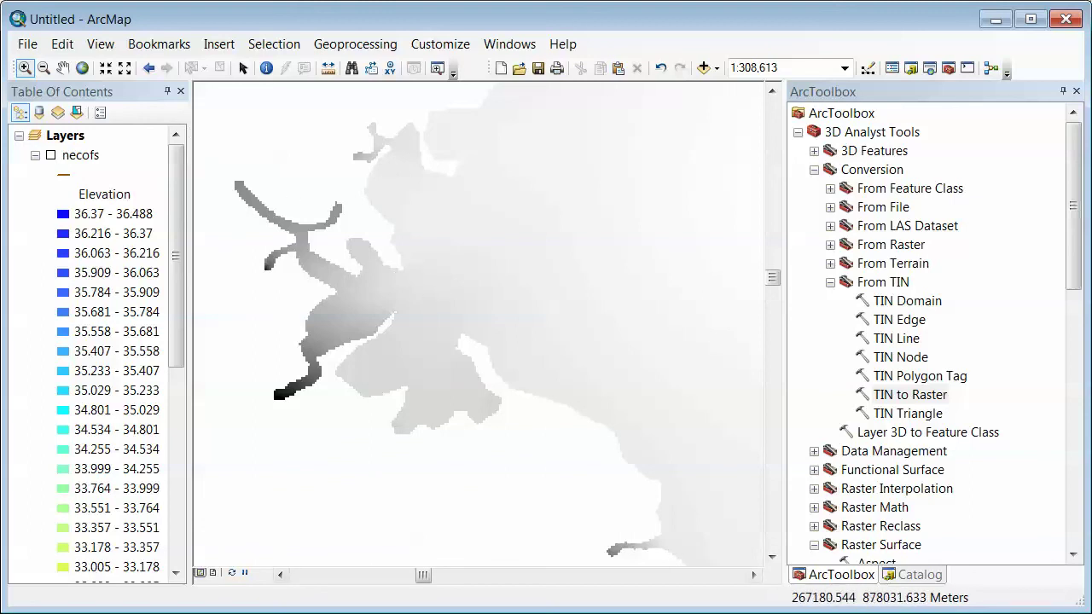
{"action": "left_click", "coordinate": [910, 394]}
From the Catalog, open the dap2tin.pyt toolbox script for editing in Canopy.
{"action": "left_click", "coordinate": [909, 574]}
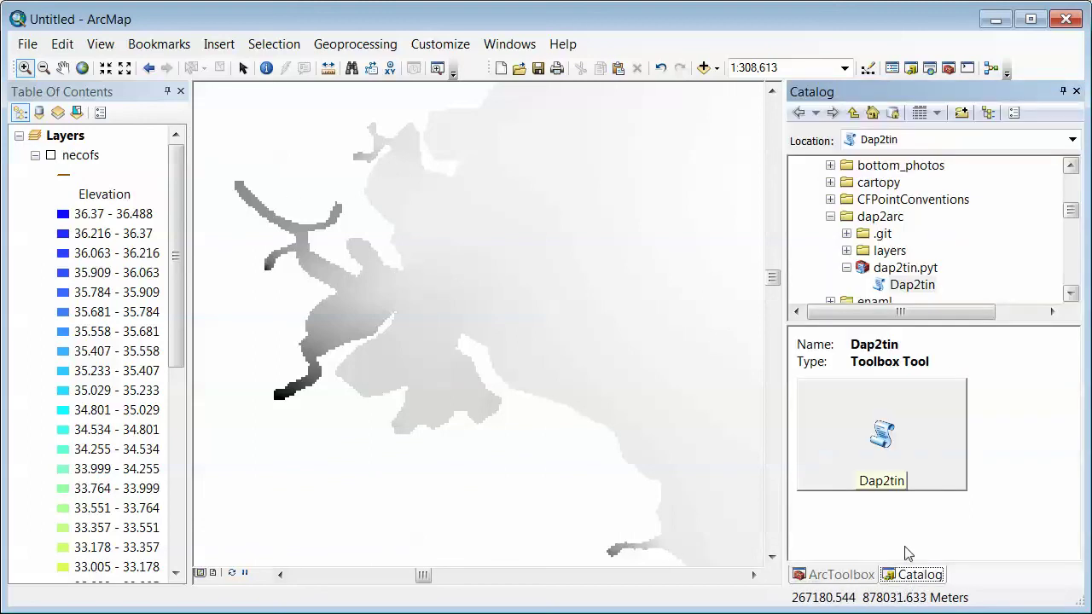
{"action": "right_click", "coordinate": [909, 292]}
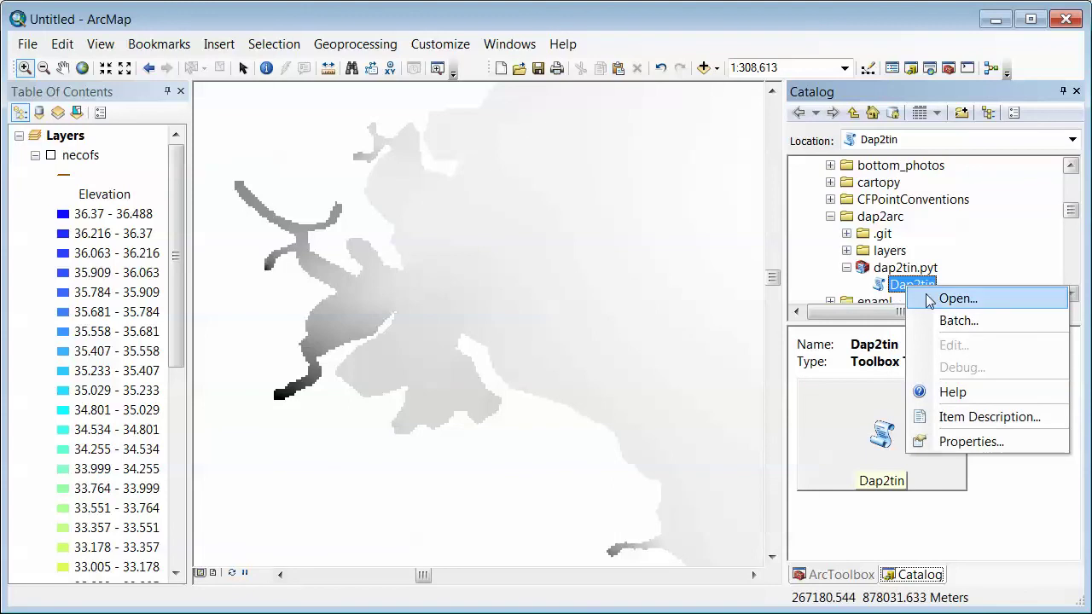
{"action": "left_click", "coordinate": [946, 299]}
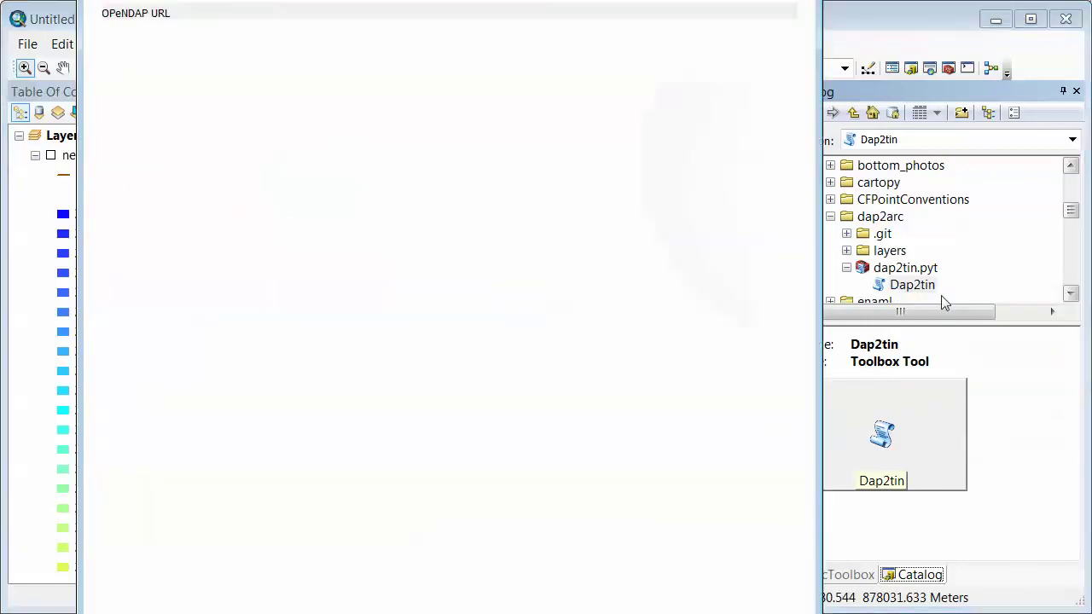
{"action": "right_click", "coordinate": [906, 271]}
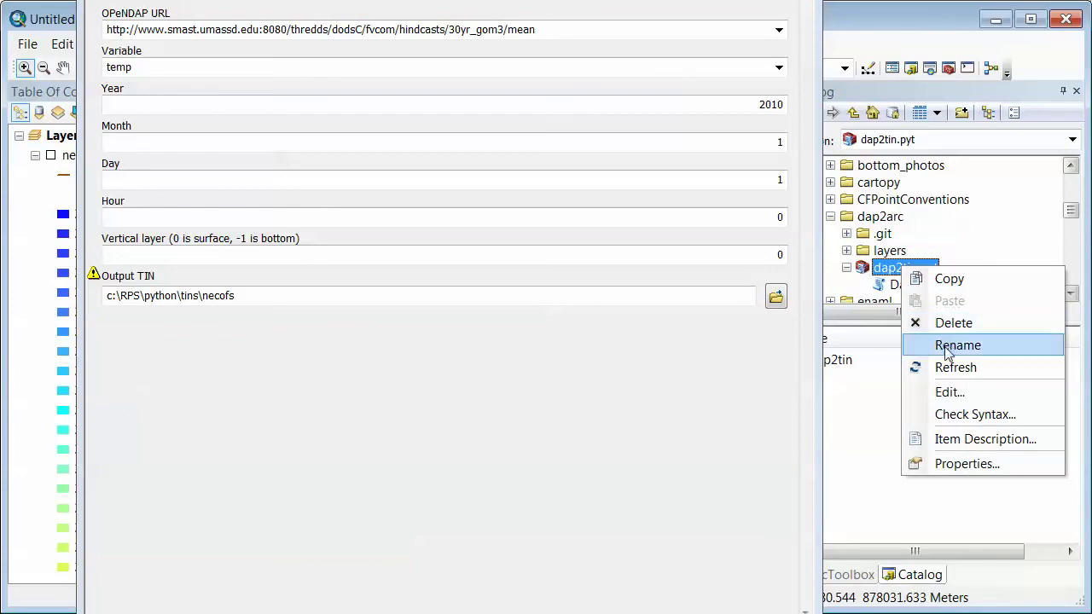
{"action": "left_click", "coordinate": [949, 391]}
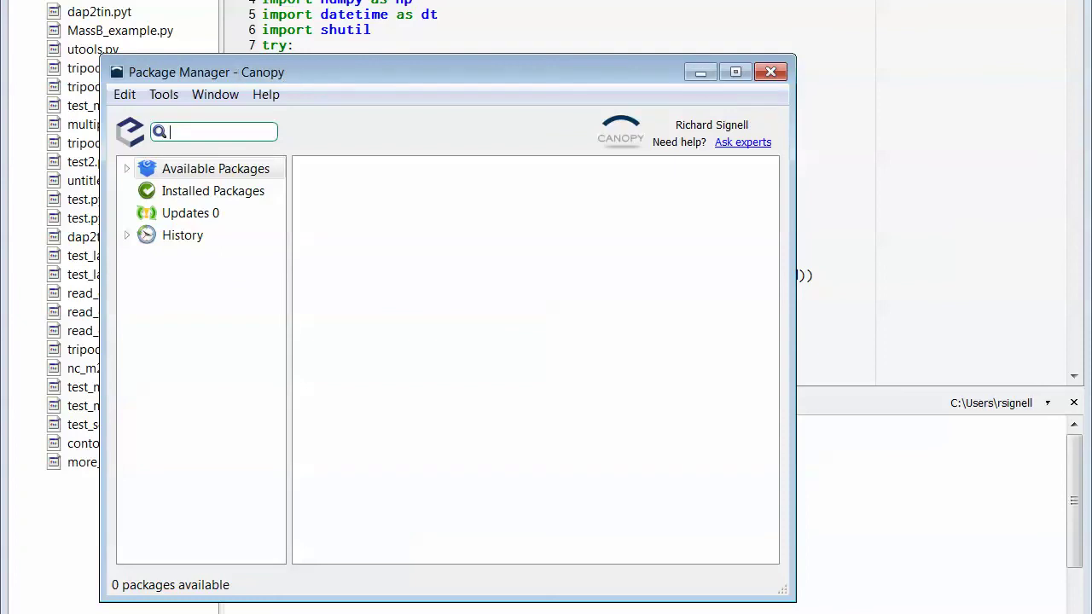
Scroll dap2tin.pyt to the prj dictionary and highlight the WGS84 (4326) and Massachusetts (26986) WKT blocks.
{"action": "left_click", "coordinate": [700, 72]}
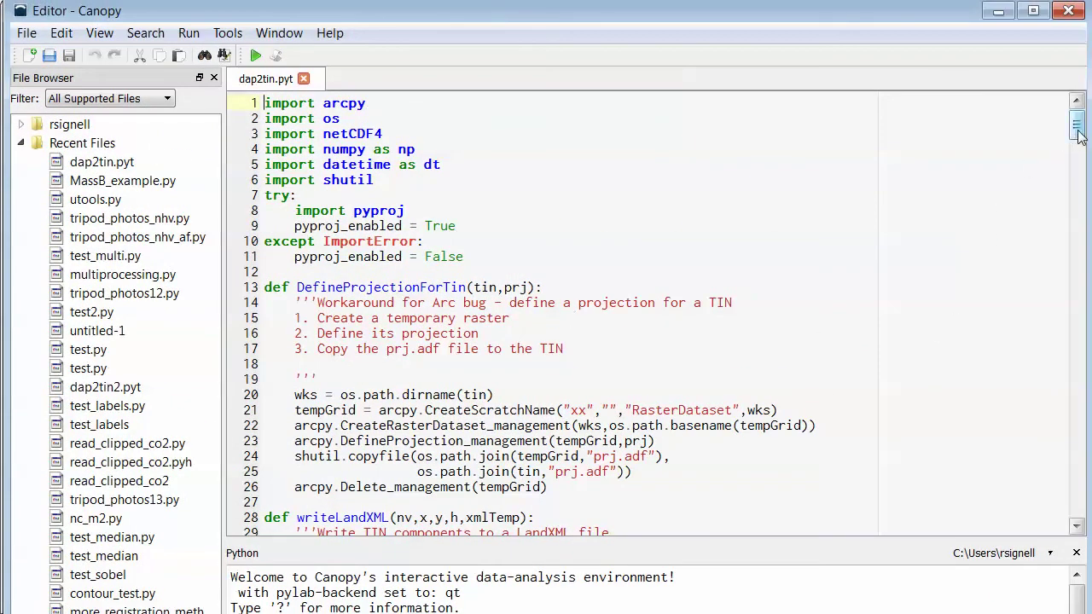
{"action": "left_click_drag", "start_coordinate": [1076, 132], "coordinate": [1083, 404]}
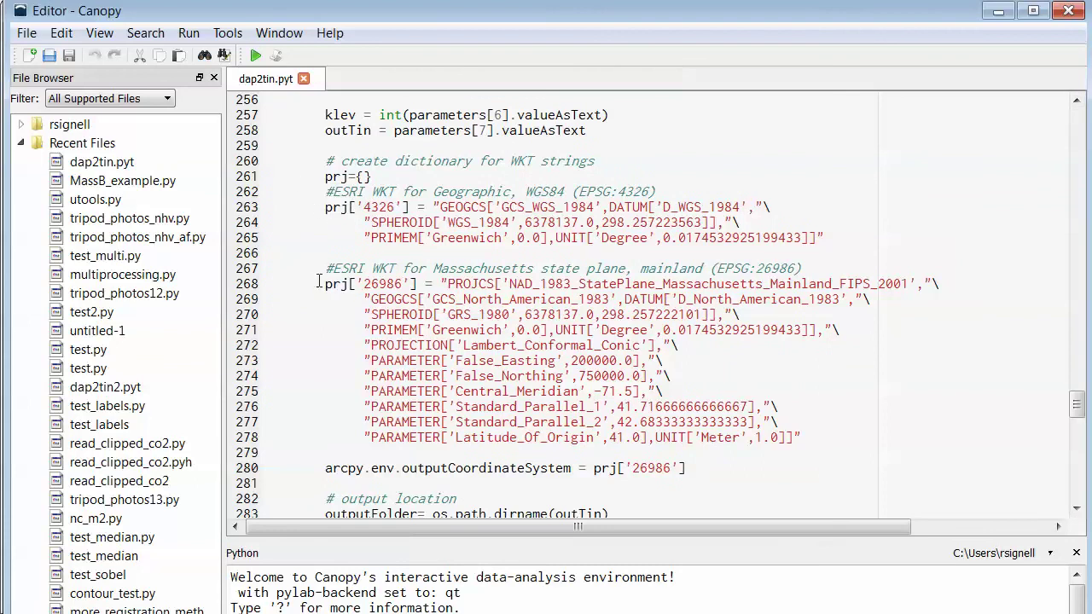
{"action": "left_click_drag", "start_coordinate": [319, 283], "coordinate": [806, 452]}
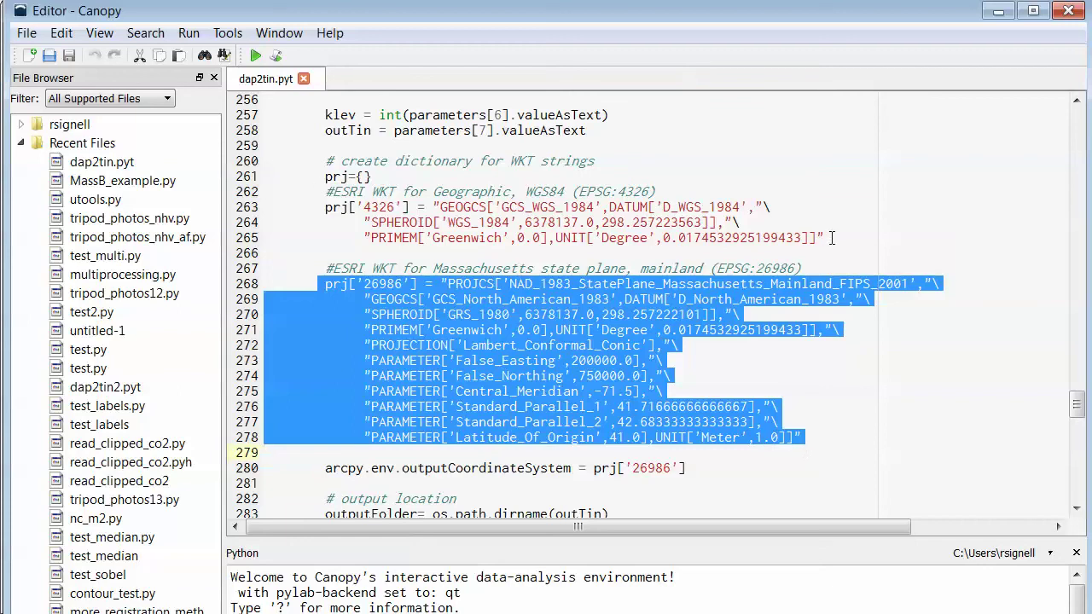
{"action": "left_click_drag", "start_coordinate": [832, 238], "coordinate": [245, 190]}
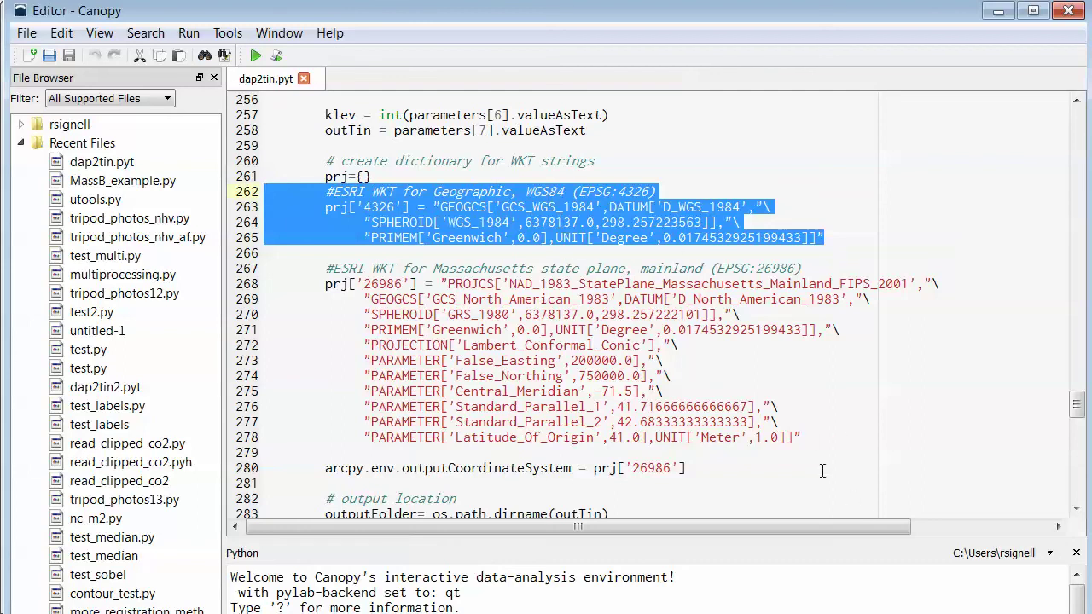
{"action": "left_click_drag", "start_coordinate": [811, 433], "coordinate": [263, 269]}
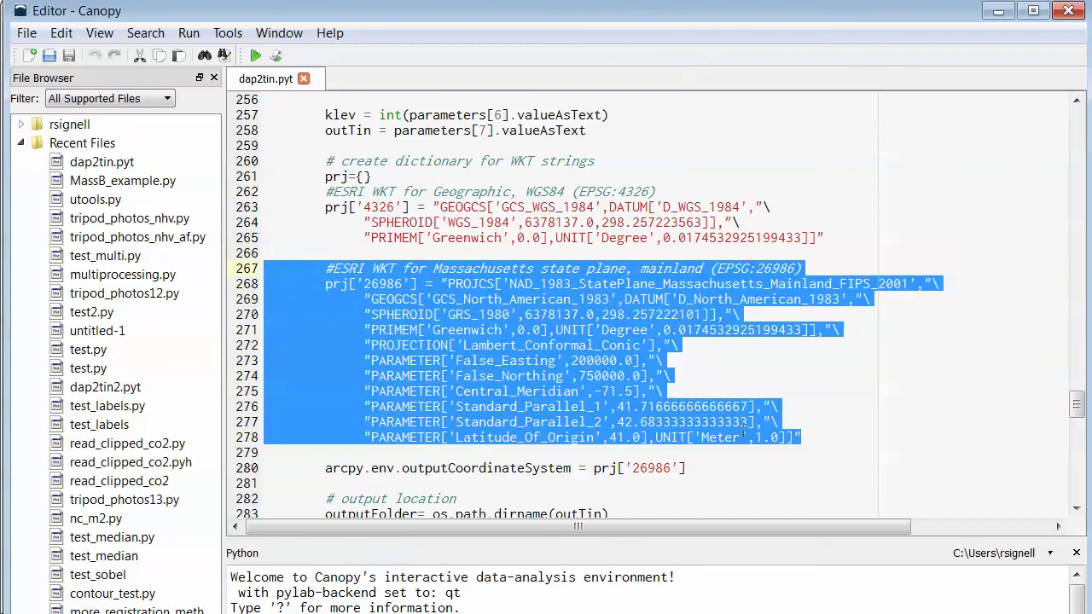
{"action": "left_click", "coordinate": [770, 375]}
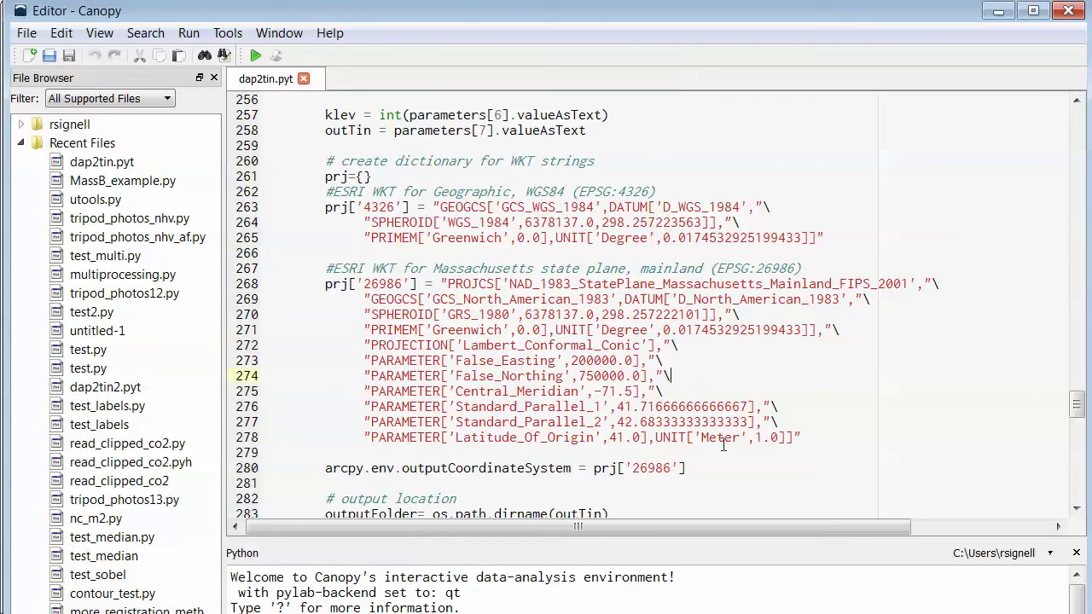
{"action": "scroll", "coordinate": [597, 435], "scroll_direction": "down", "scroll_amount": 1}
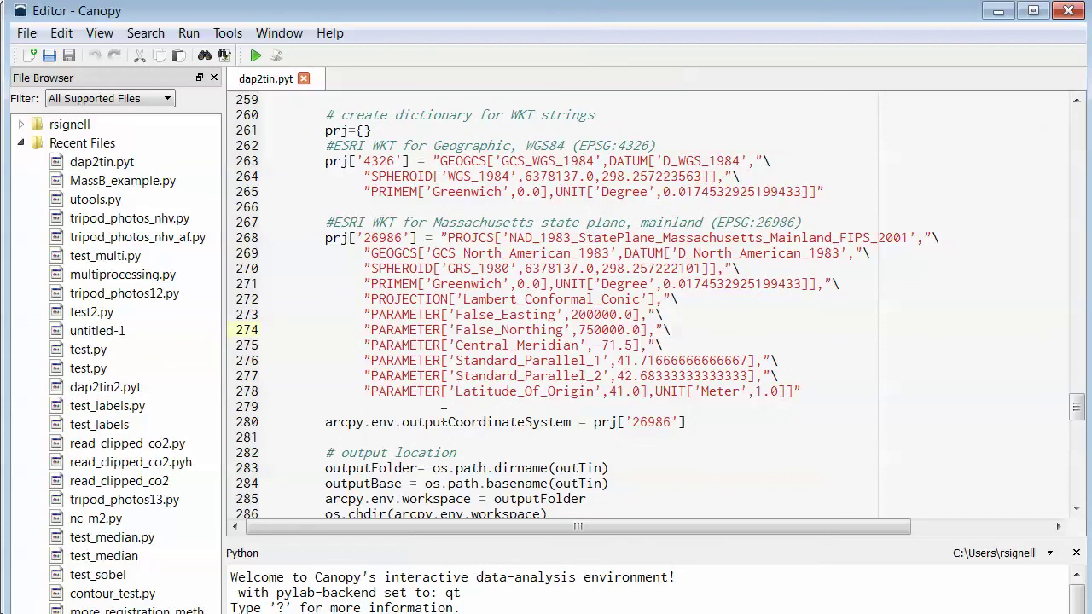